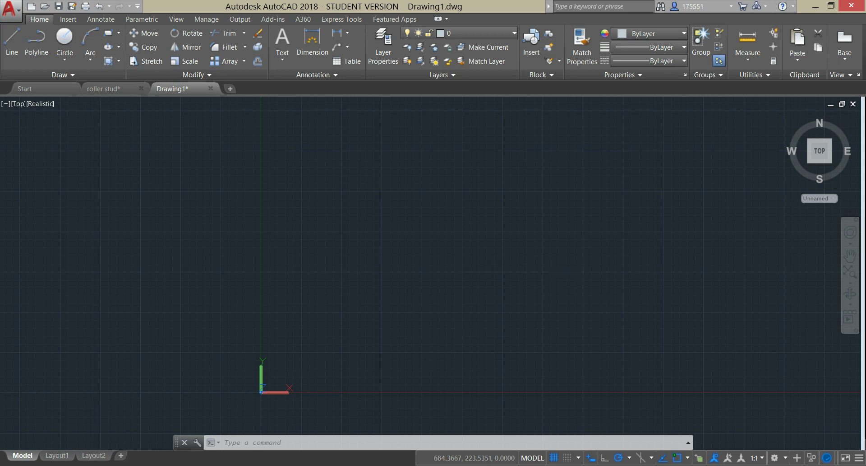
Switch the workspace from Drafting & Annotation to 3D Modeling
left_click(786, 459)
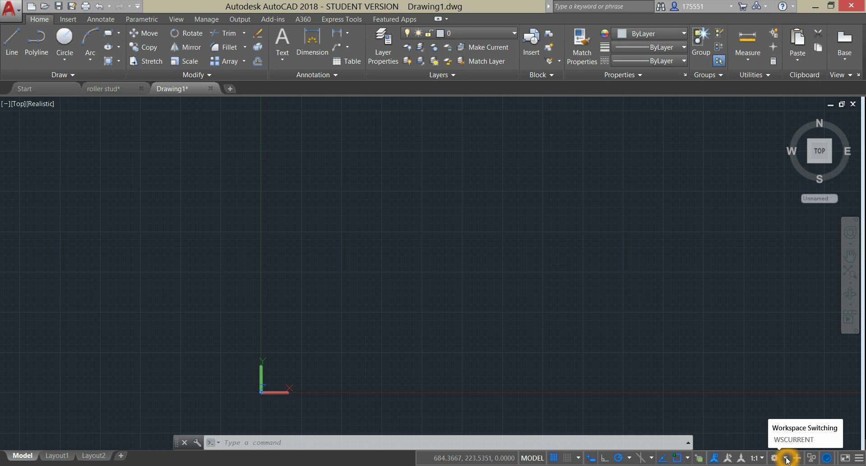
left_click(787, 459)
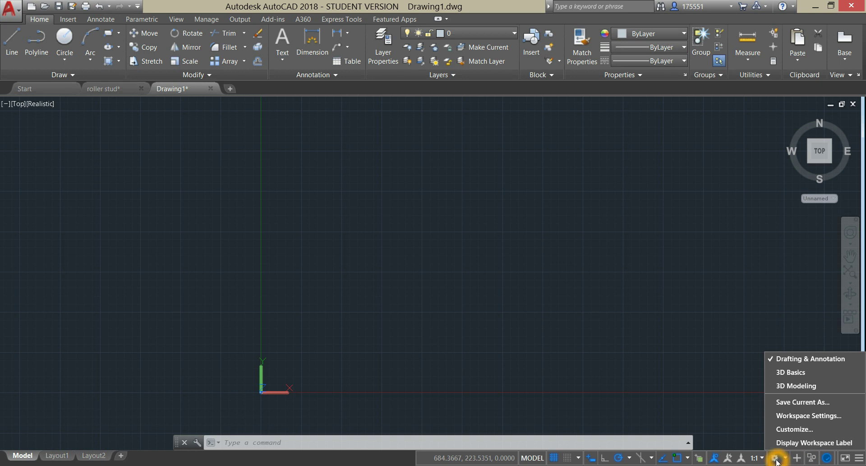
left_click(797, 386)
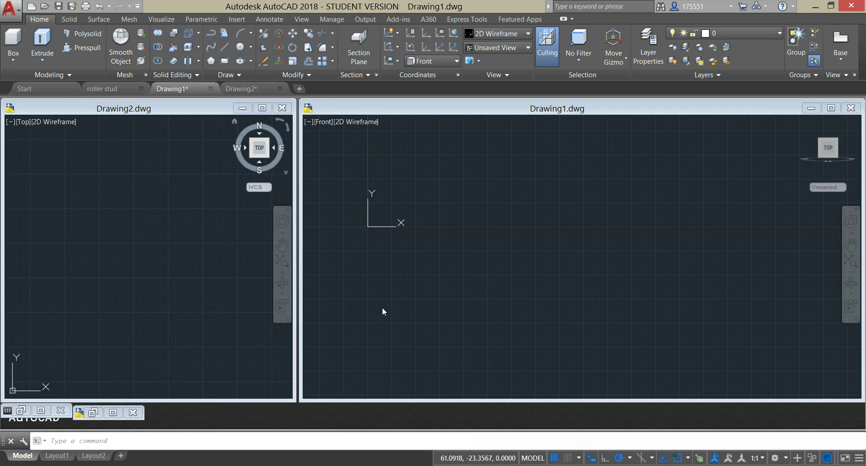
View the finished roller stud model at full size and minimize its drawing window again
left_click(113, 412)
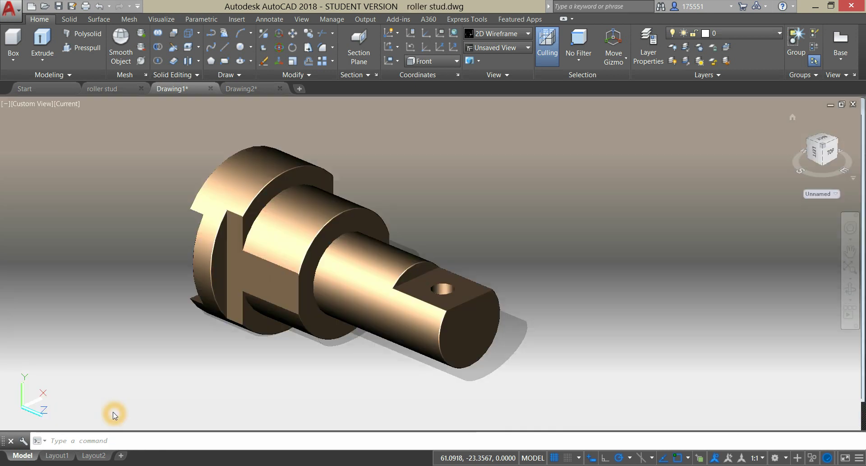
left_click(829, 104)
Insert the roller stud image from the desktop into Drawing2 as a reference and restore the program to full screen
left_click(829, 8)
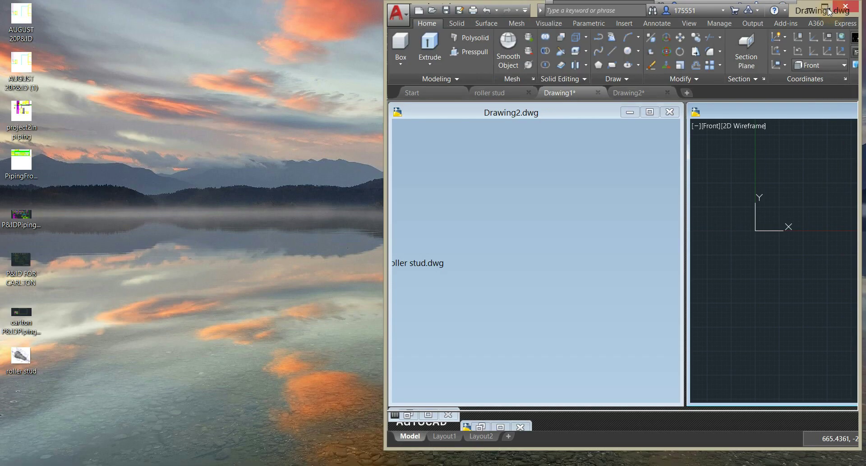
left_click(533, 216)
left_click(31, 379)
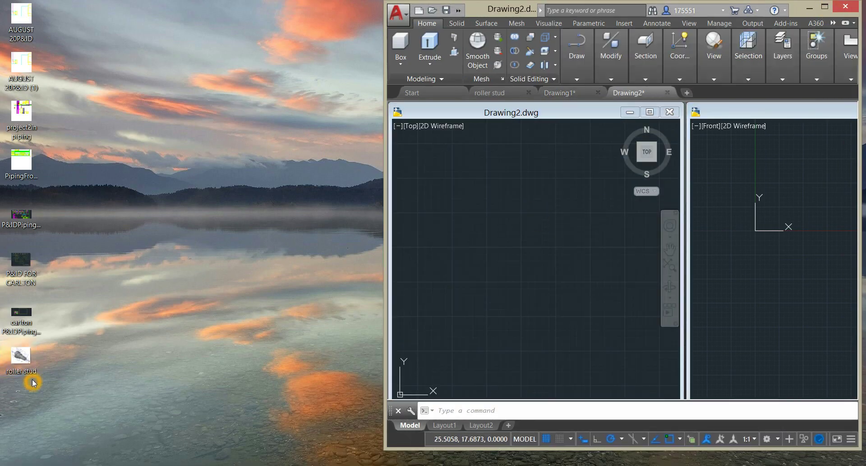
left_click_drag(21, 359, 449, 312)
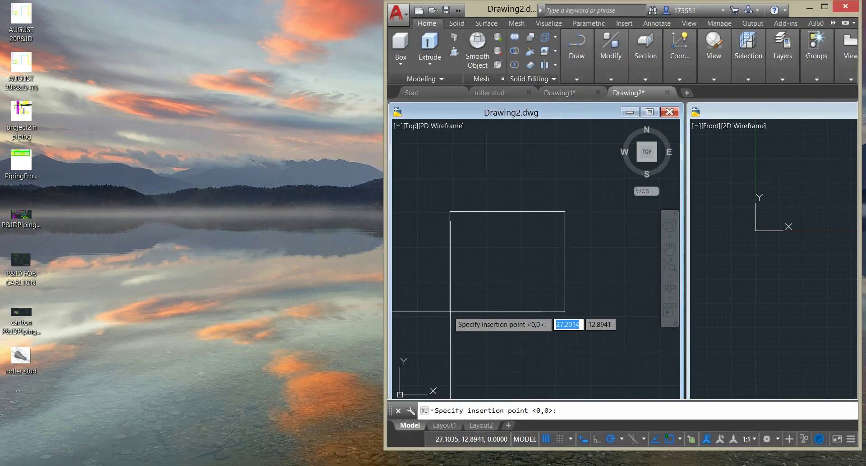
left_click(453, 312)
left_click(477, 313)
left_click(477, 313)
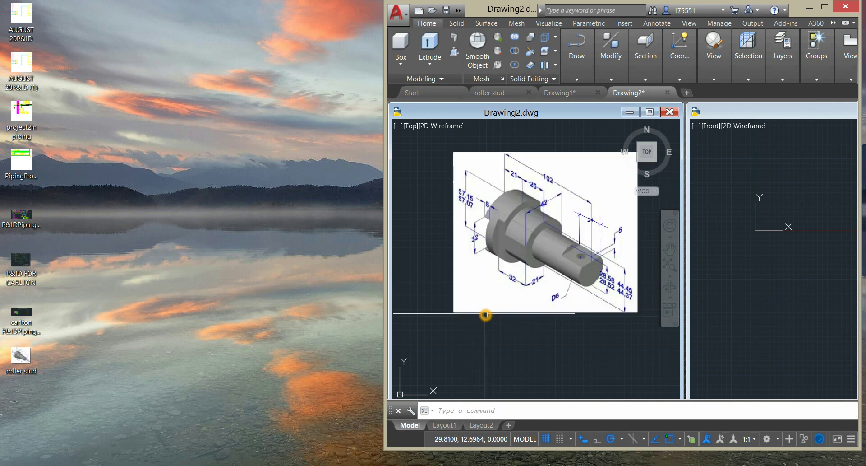
left_click(825, 9)
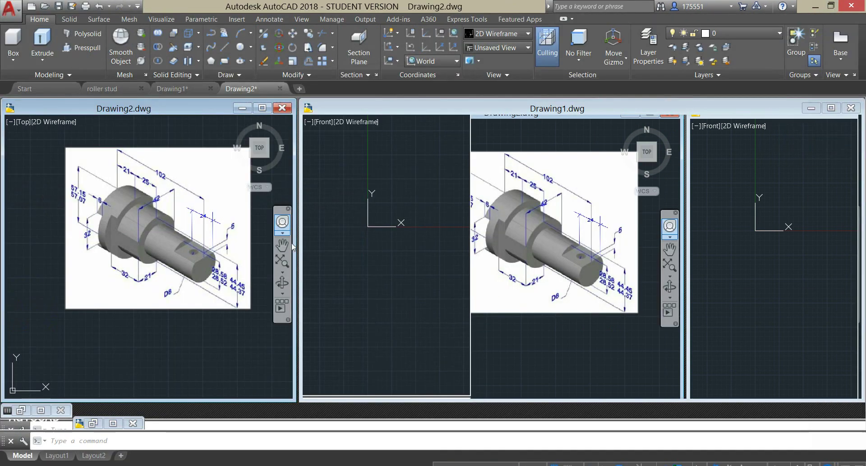
Draw a circle with a diameter of 57.15 in the front view of Drawing1
left_click(379, 246)
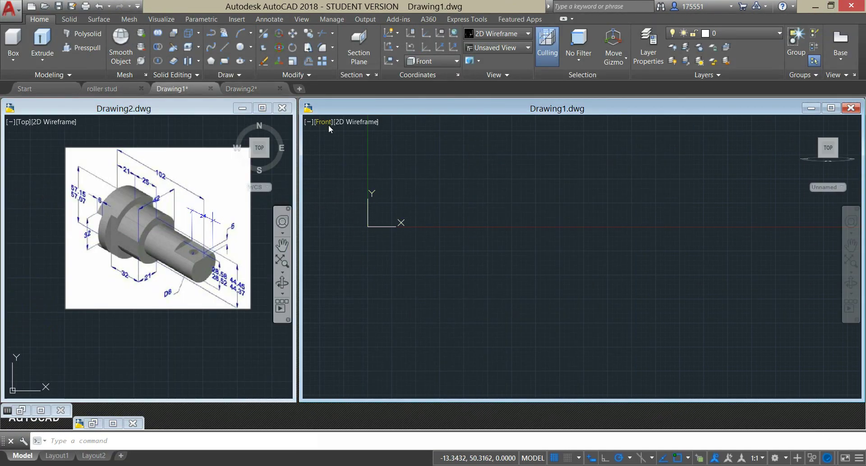
left_click(489, 147)
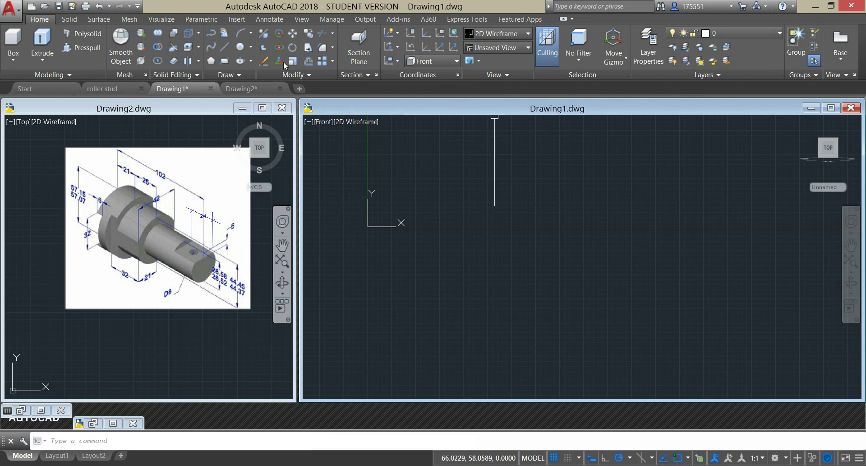
left_click(240, 46)
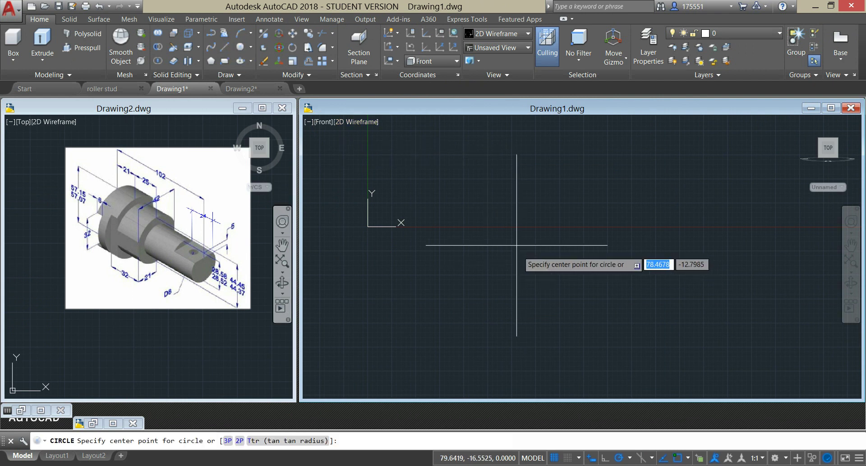
middle_click_drag(533, 228, 434, 281)
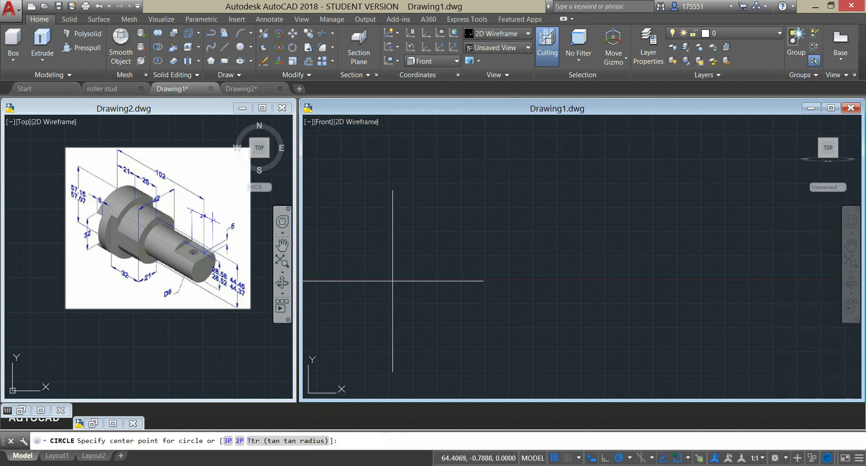
left_click(544, 233)
type("D")
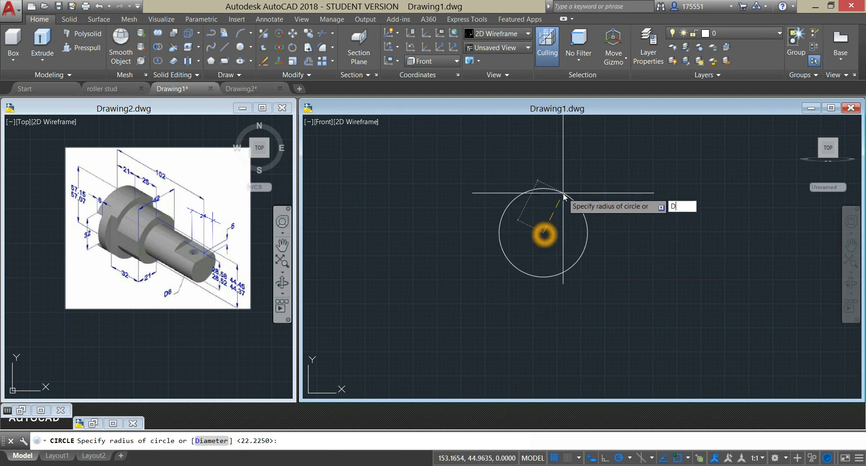
key("Return")
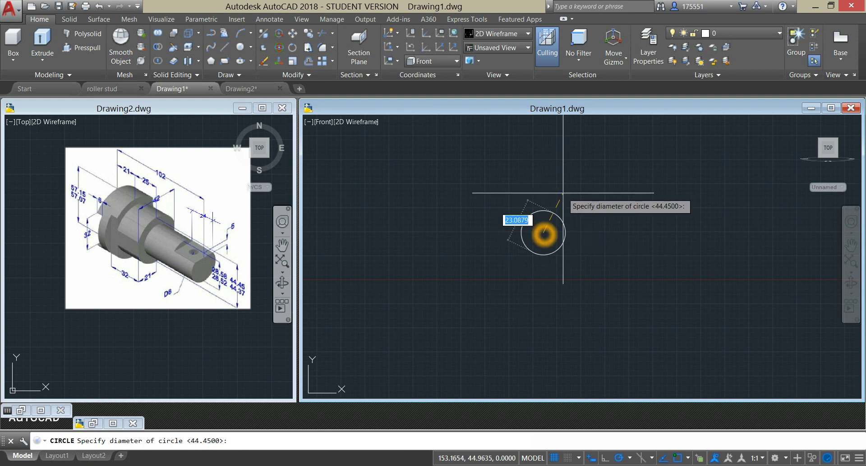
type("57.15")
key("Return")
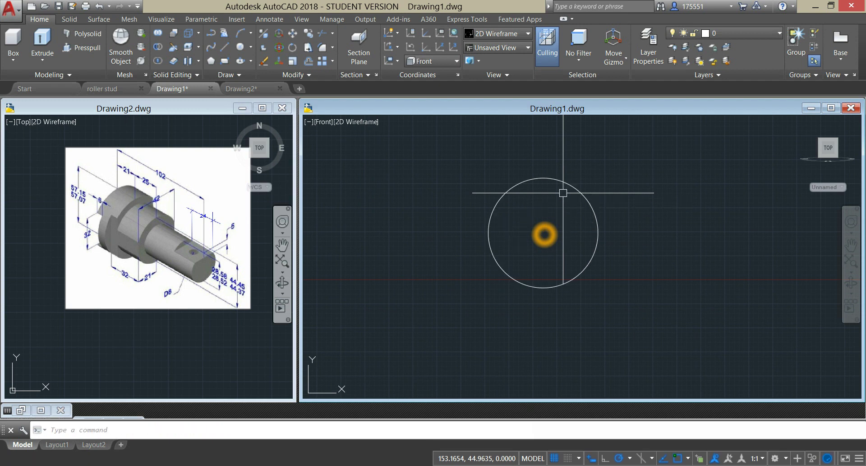
Examine the diameter dimensions at the stud's large end in the Drawing2 reference image
left_click(92, 206)
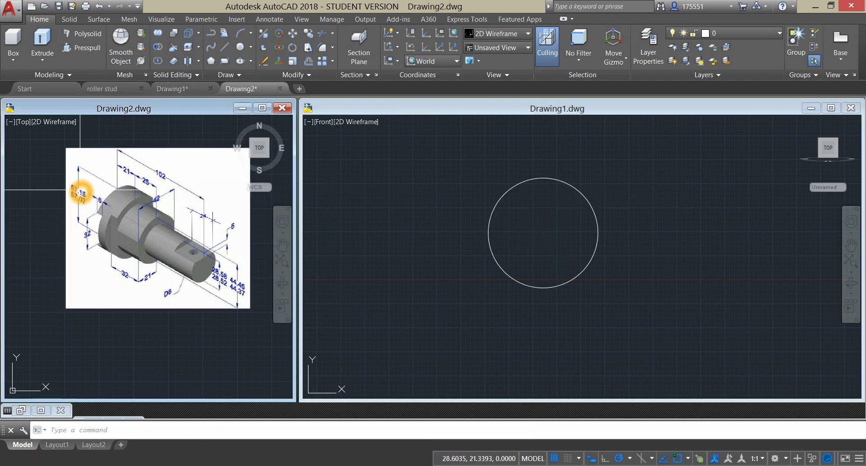
scroll(81, 192, "up", 5)
scroll(81, 185, "down", 2)
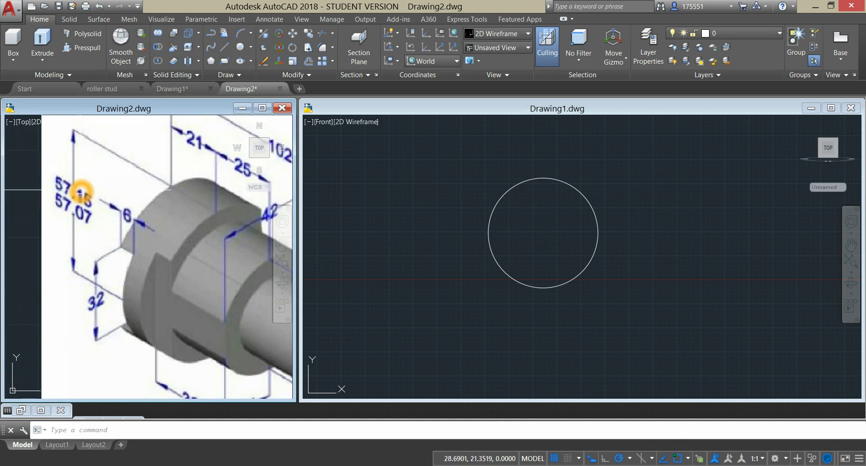
scroll(85, 185, "down", 2)
middle_click_drag(91, 187, 60, 187)
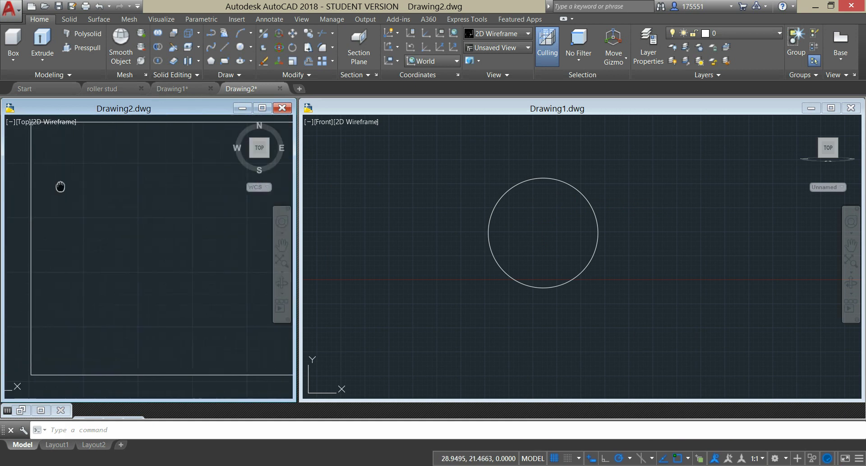
left_click(463, 211)
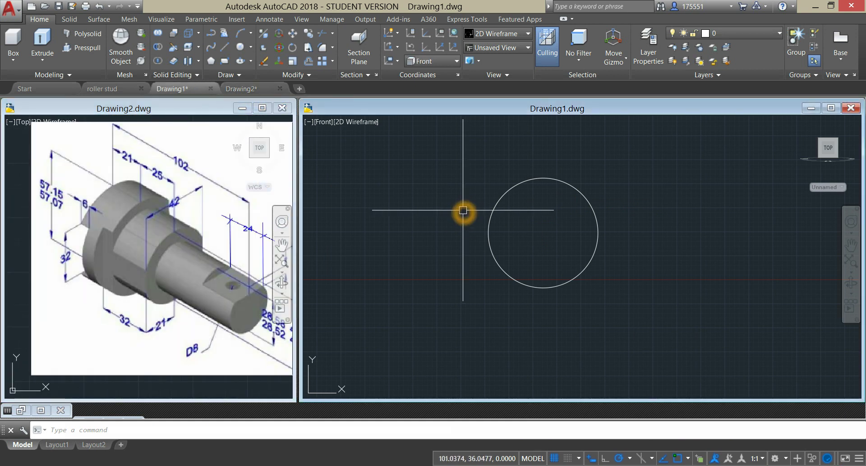
right_click(464, 210)
left_click(481, 216)
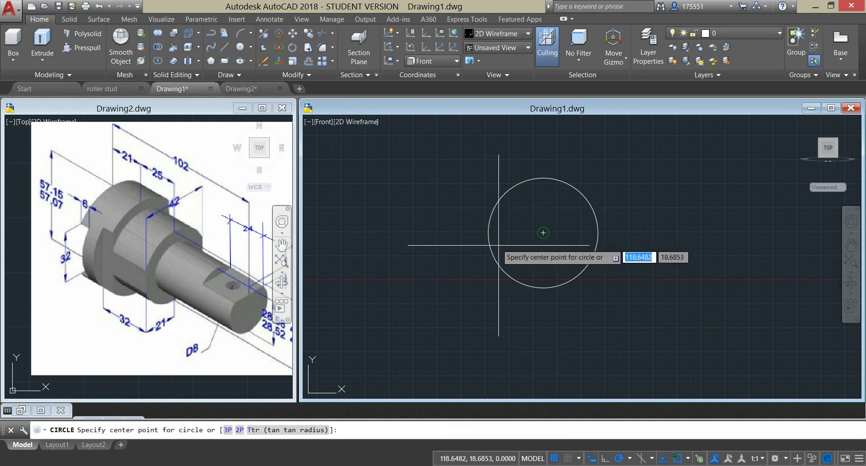
left_click(544, 233)
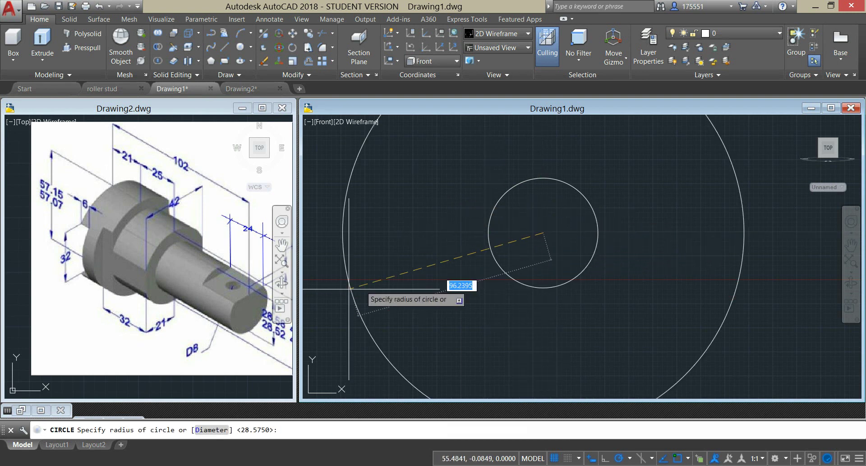
type("D")
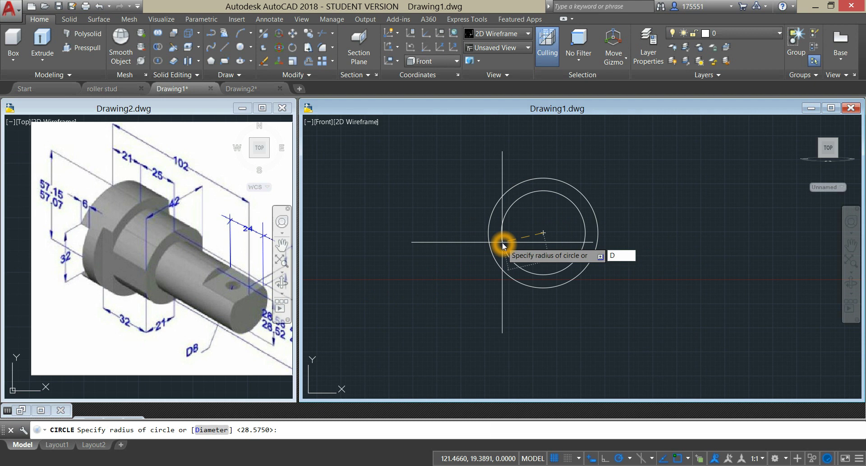
key("Return")
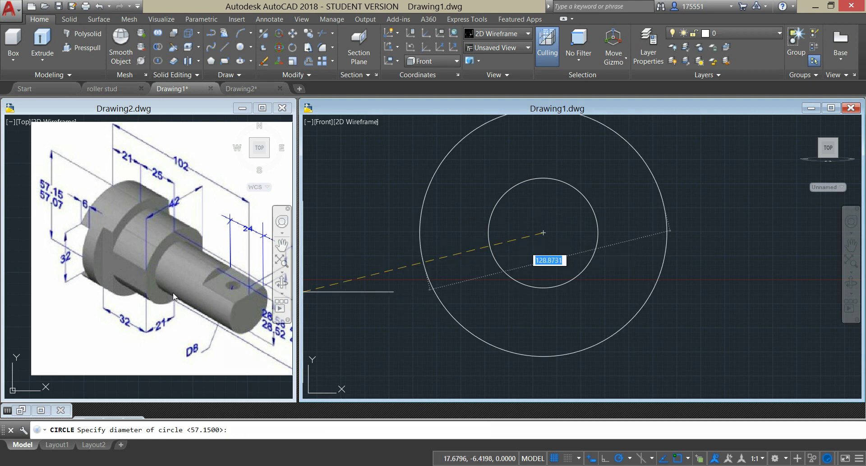
left_click(184, 290)
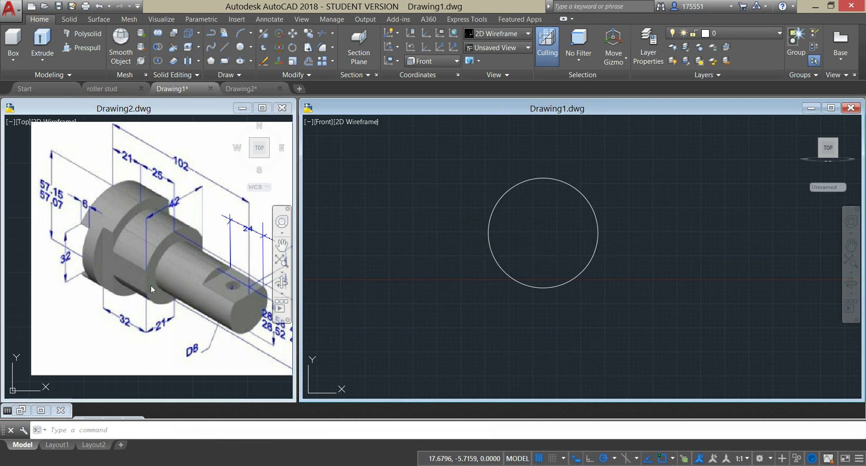
Check the shaft-end dimensions in the reference image and draw a concentric circle of diameter 44.45 inside the first circle in Drawing1
left_click(171, 277)
middle_click_drag(191, 271, 144, 262)
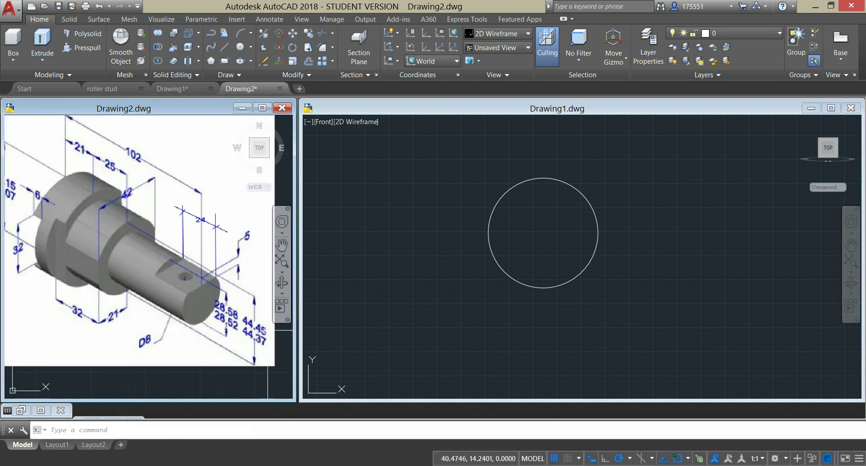
left_click(527, 238)
right_click(541, 231)
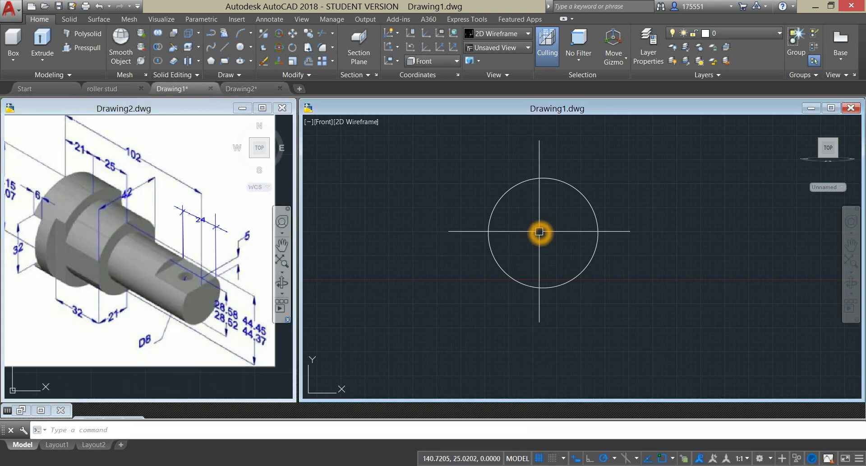
left_click(566, 234)
left_click(543, 233)
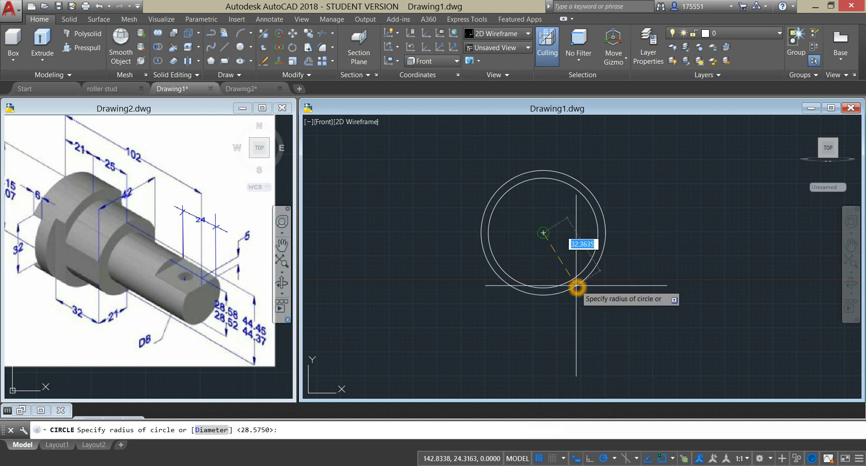
type("d")
key("Return")
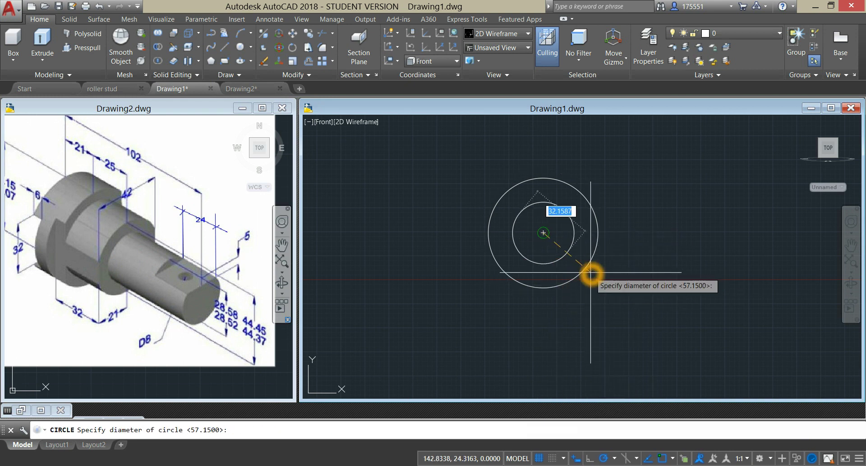
type("44.4")
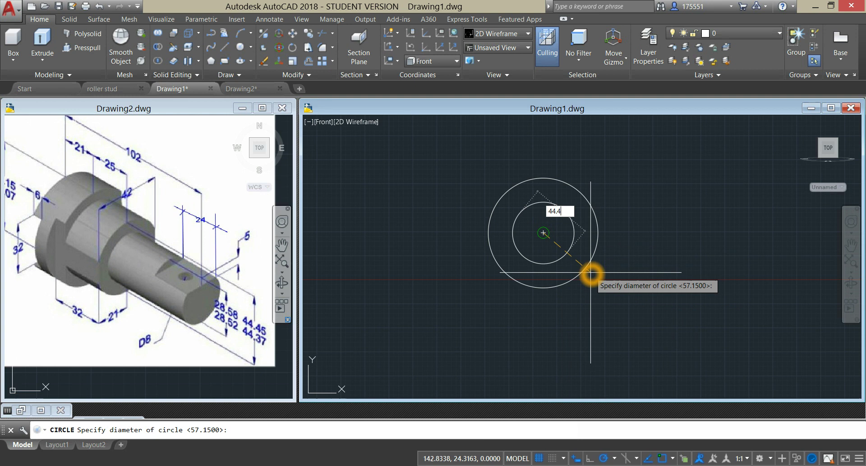
type("5")
key("Return")
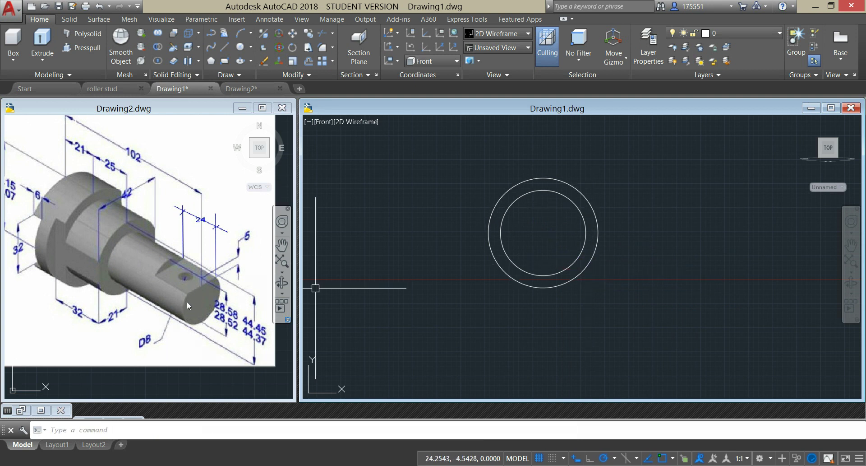
Draw a third concentric circle of diameter 28.58 inside the other two circles in Drawing1
left_click(234, 320)
left_click(479, 324)
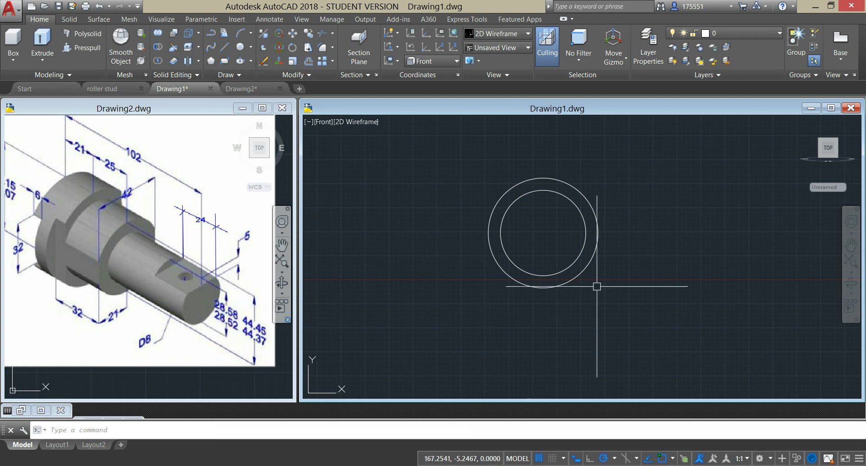
right_click(601, 180)
left_click(610, 184)
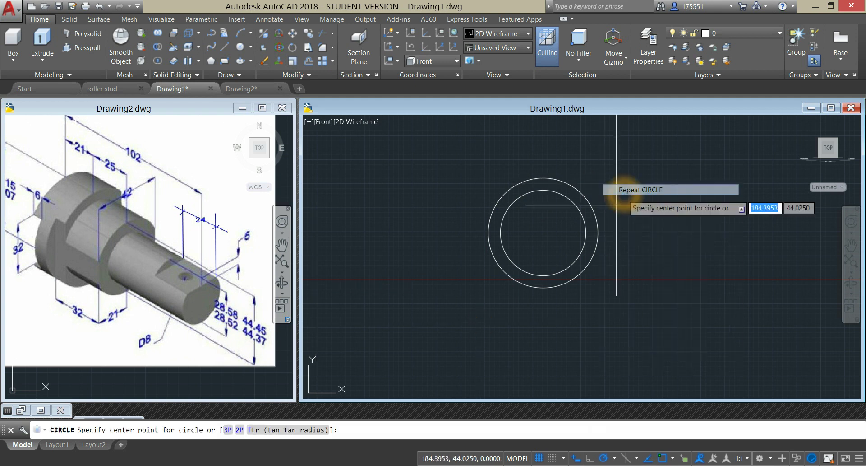
left_click(596, 251)
type("D")
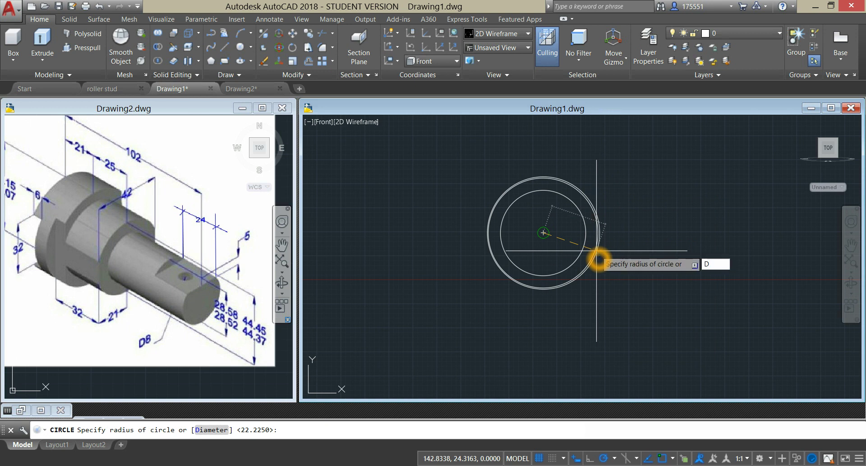
key("Return")
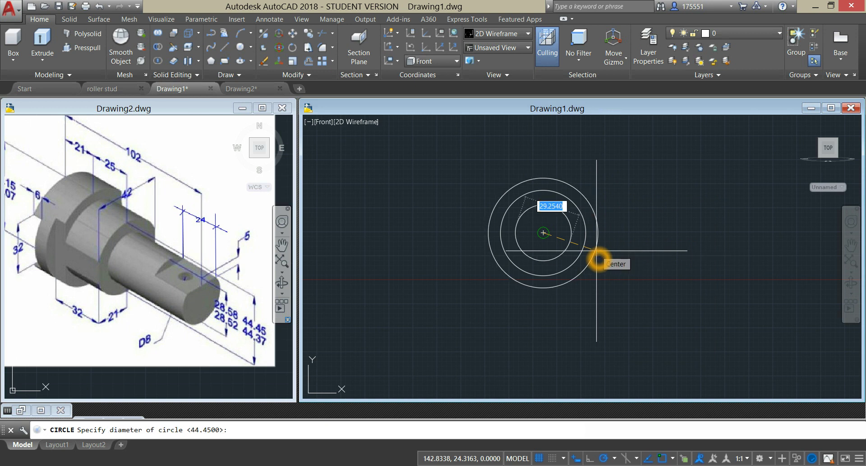
type("28.")
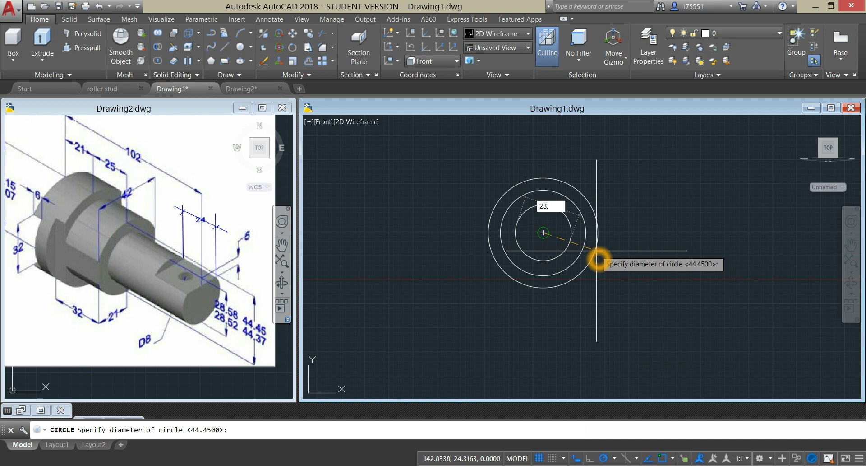
type("58")
key("Return")
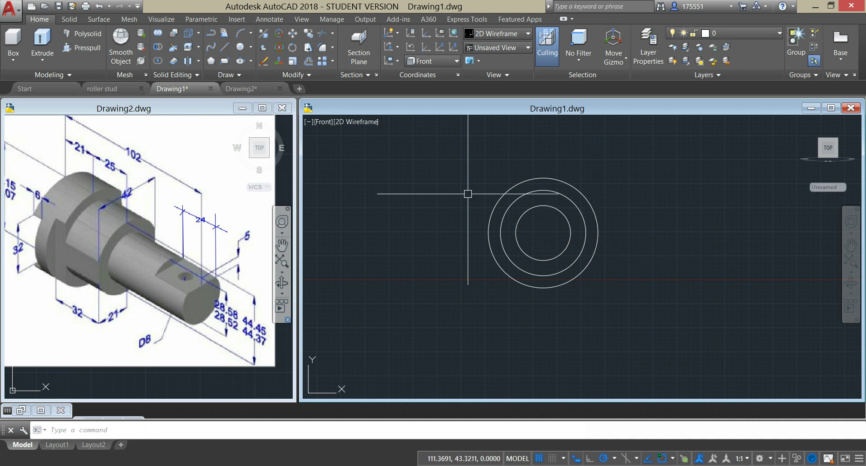
Switch Drawing1 to the SW Isometric view and turn off the grid display
left_click(324, 123)
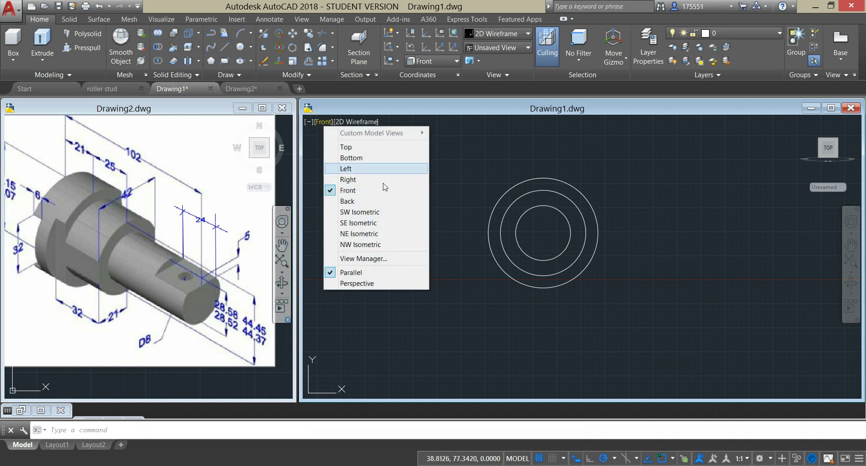
left_click(369, 212)
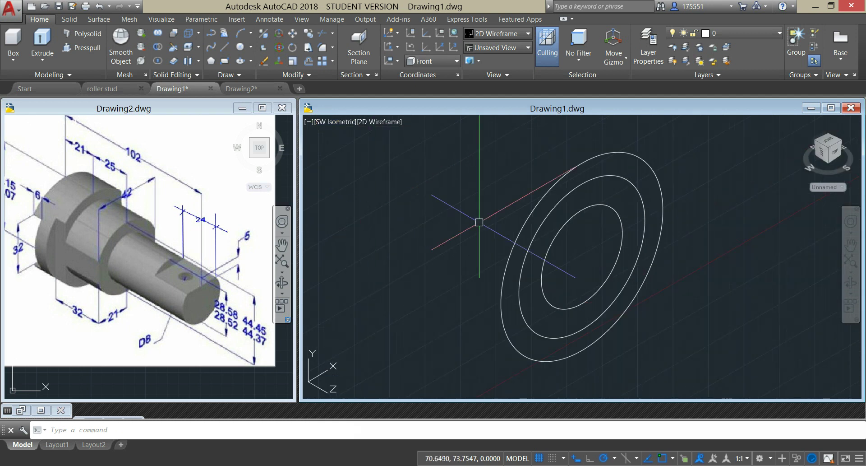
left_click(537, 461)
scroll(470, 278, "down", 4)
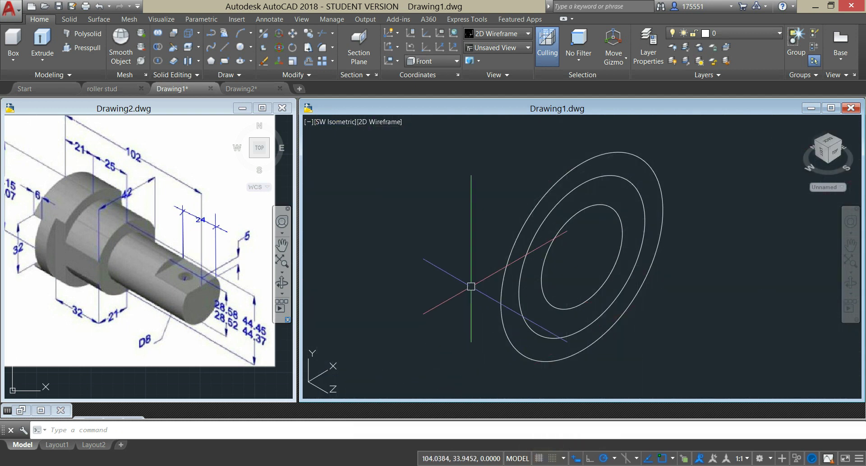
middle_click_drag(470, 278, 424, 243)
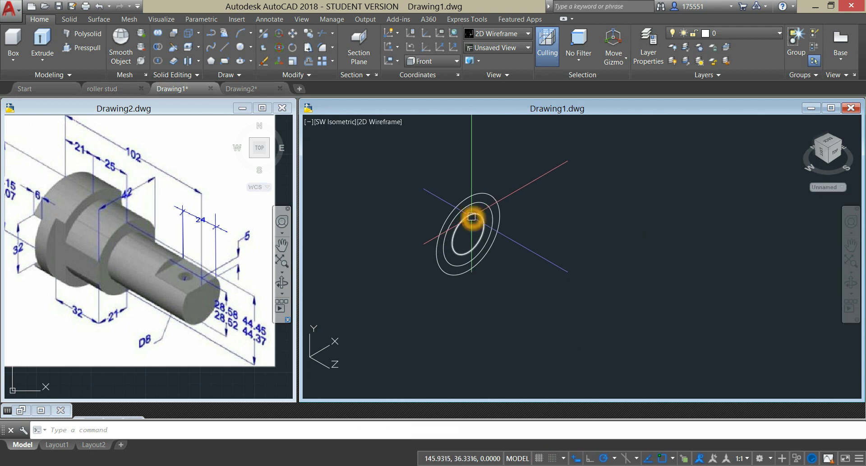
Extrude the innermost circle 56 toward the shaft end of the stud
left_click(483, 224)
left_click(43, 43)
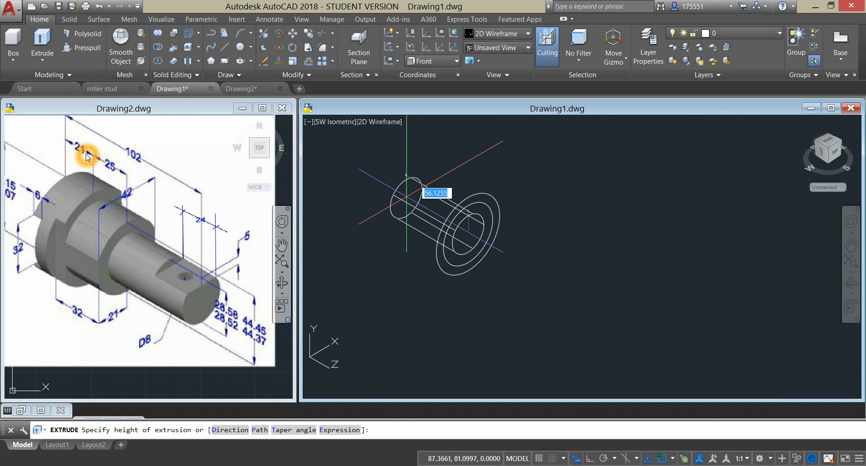
left_click(615, 242)
type("56")
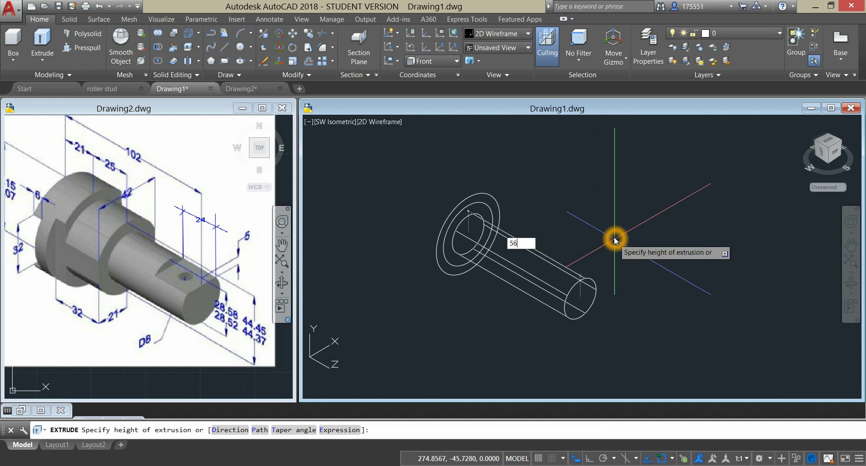
key("Return")
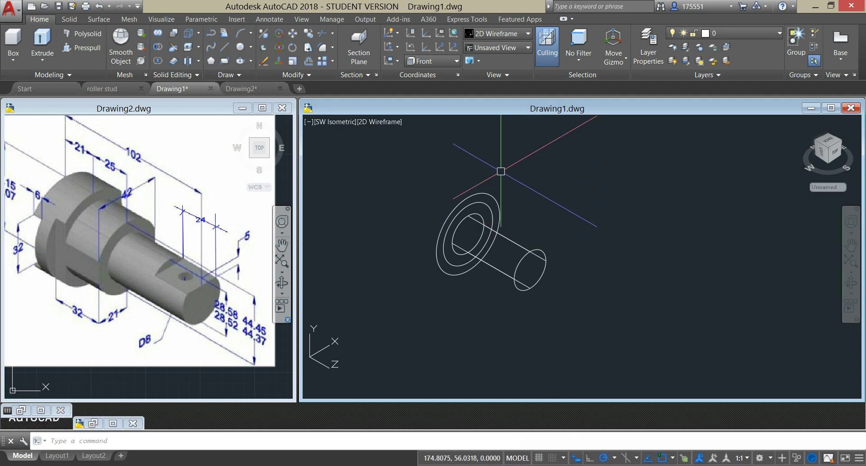
Extrude the middle circle 25 in the direction opposite to the shaft
left_click(469, 204)
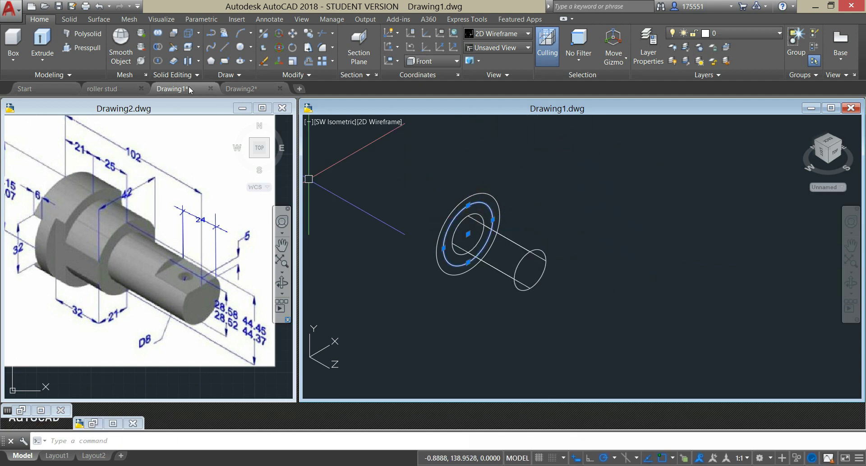
left_click(43, 45)
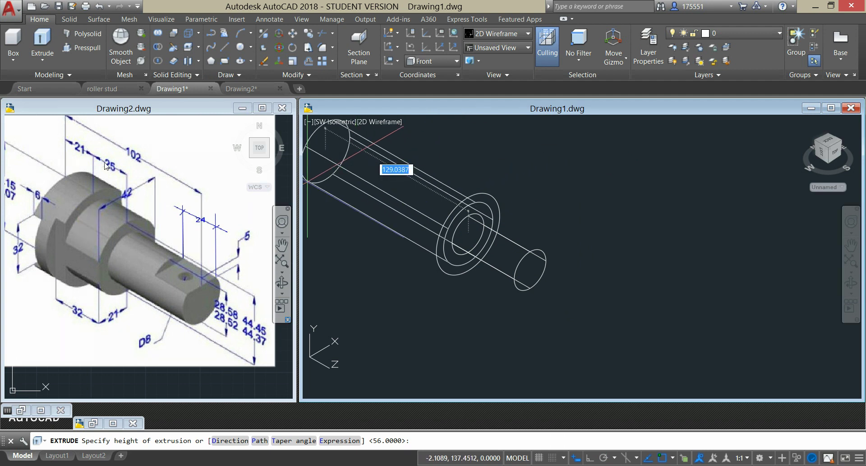
left_click(427, 192)
type("2")
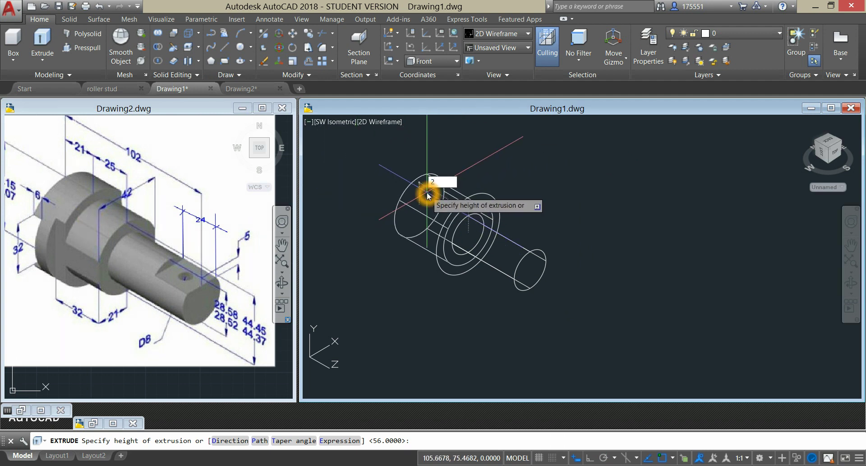
type("5")
key("Return")
Move the outermost circle from its center to the center of the middle cylinder's far end face
left_click(483, 194)
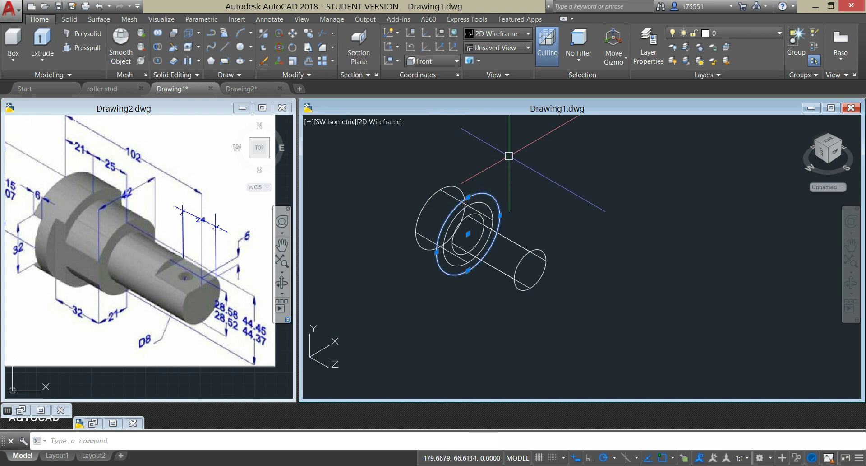
right_click(518, 167)
left_click(561, 242)
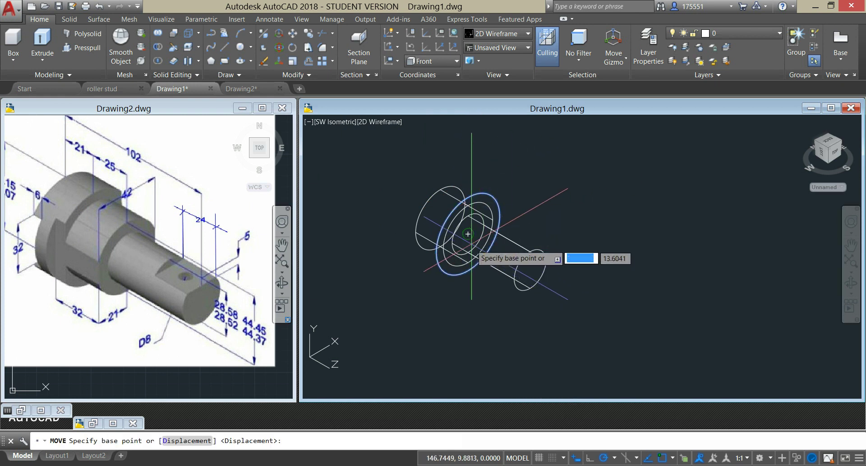
left_click(468, 234)
left_click(435, 217)
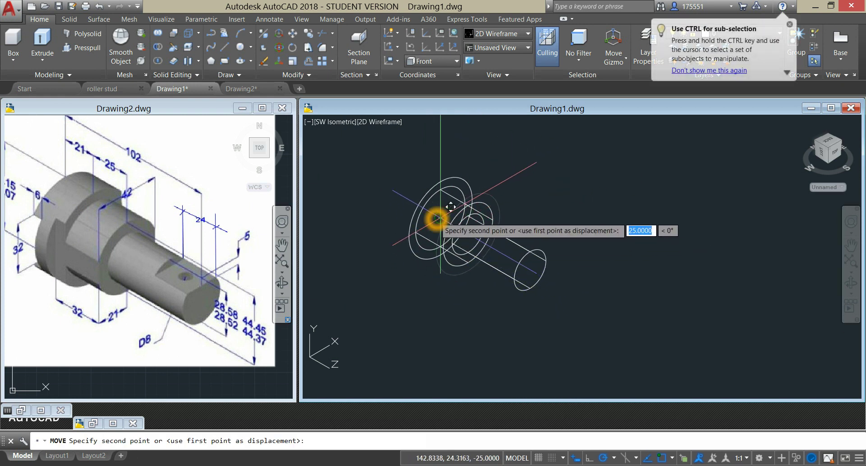
Extrude the moved outer circle 21 away from the shaft to form the stud's large end
middle_click_drag(399, 285, 504, 313)
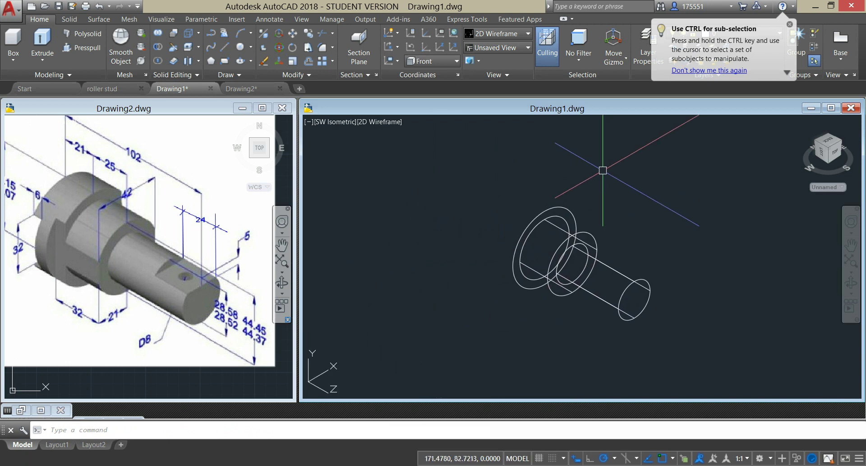
left_click(566, 208)
left_click(42, 45)
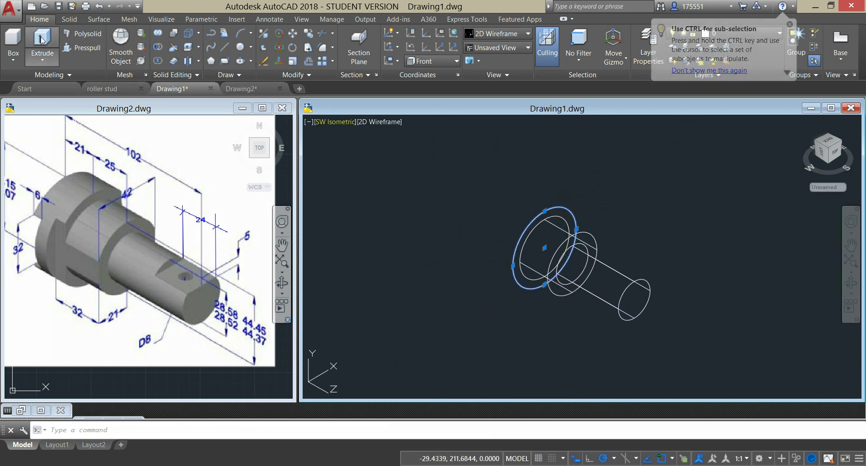
left_click(387, 157)
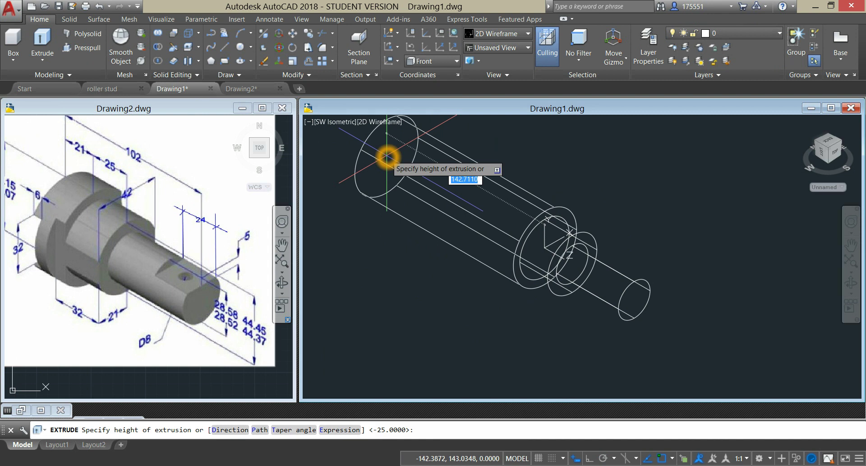
key("Return")
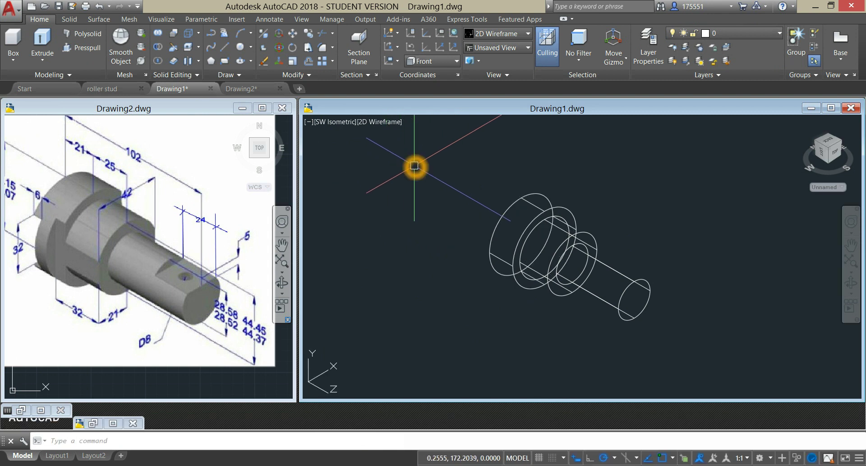
left_click(448, 249)
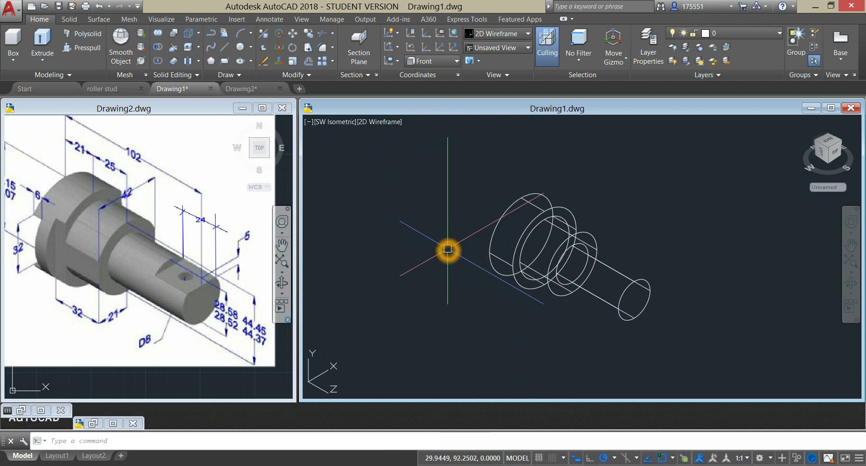
left_click(337, 124)
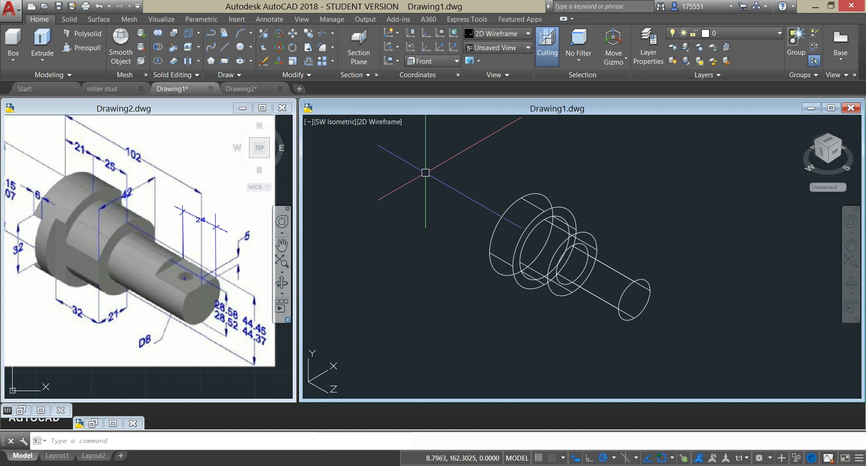
mouse_move(431, 171)
middle_mouse_down("shift")
mouse_move(643, 187)
mouse_move(614, 149)
middle_mouse_up("shift")
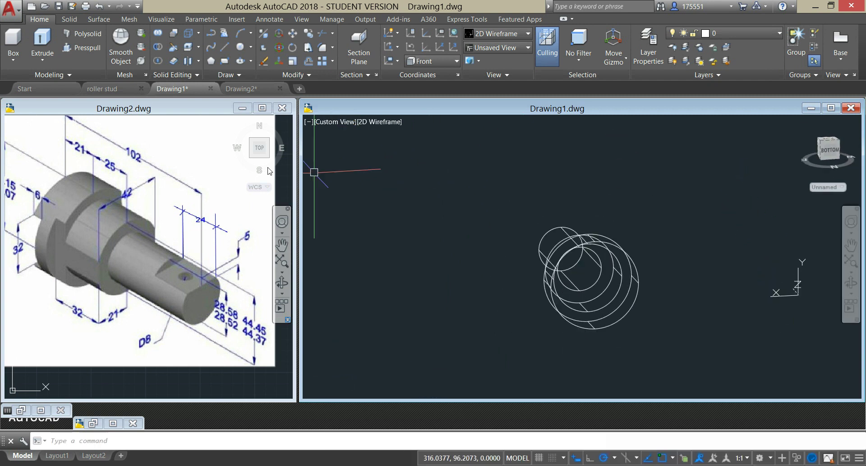
left_click(339, 122)
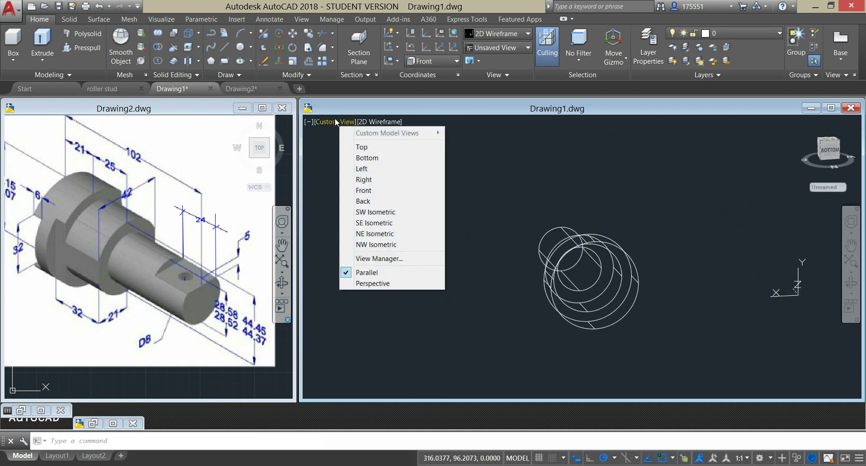
left_click(365, 189)
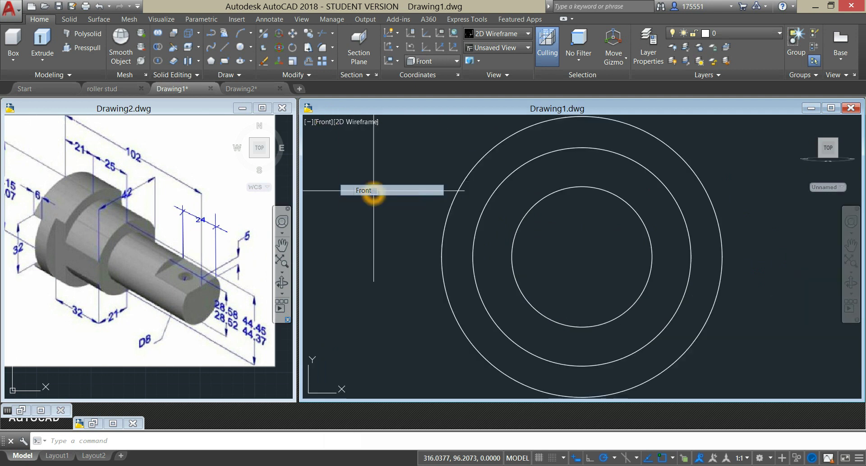
scroll(522, 179, "down", 2)
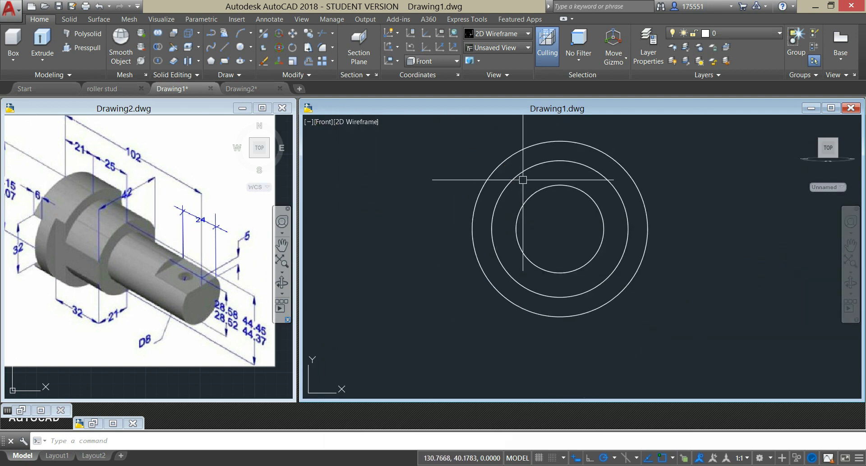
middle_click_drag(522, 181, 490, 180)
middle_click_drag(632, 188, 686, 193, "shift")
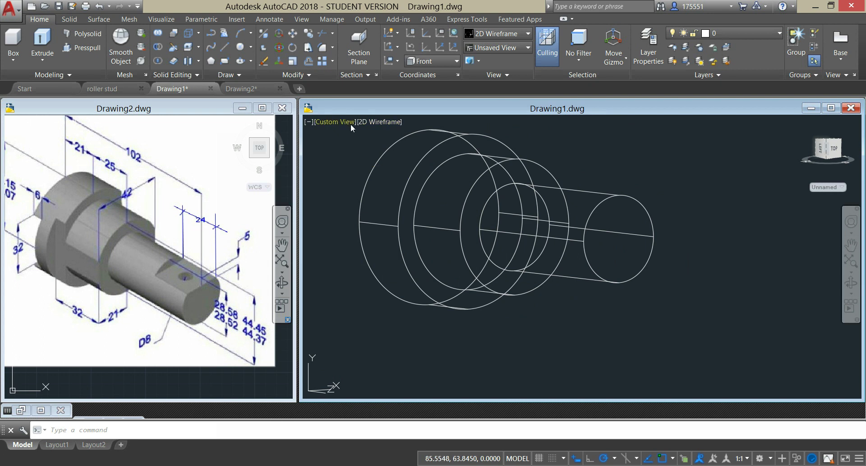
Switch Drawing1 to the Back view and check the height dimension at the large end in the reference image
left_click(330, 117)
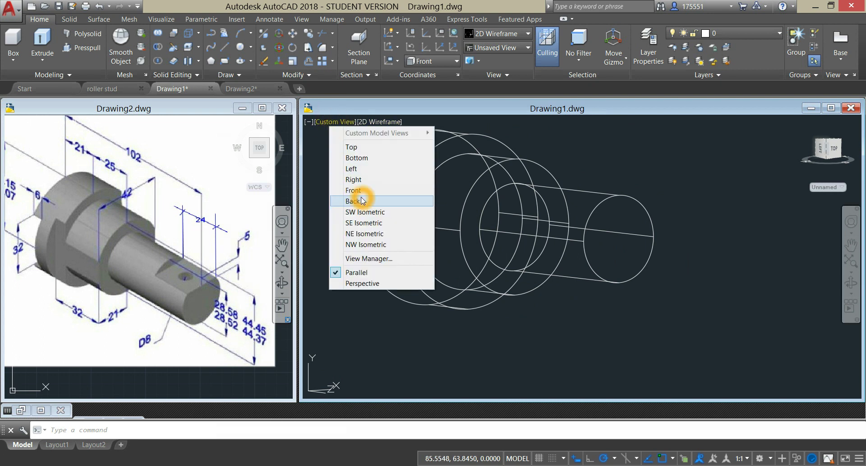
left_click(362, 202)
middle_click_drag(505, 233, 479, 219)
scroll(480, 219, "down", 4)
scroll(409, 194, "up", 1)
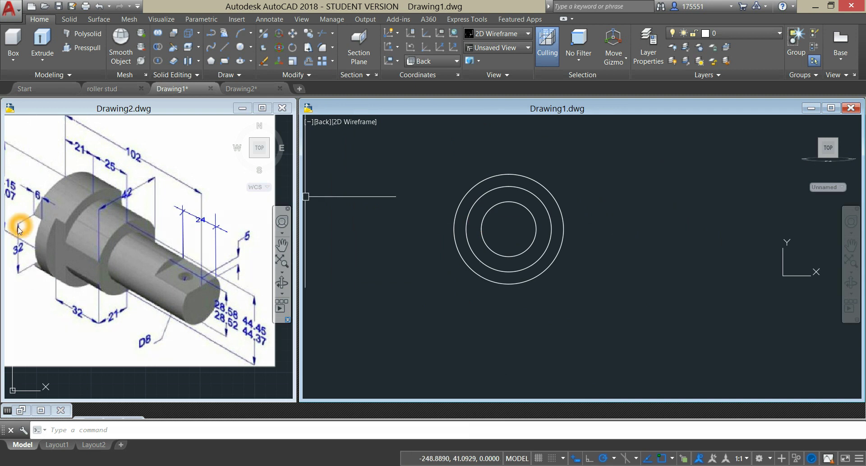
left_click(25, 272)
left_click(18, 267)
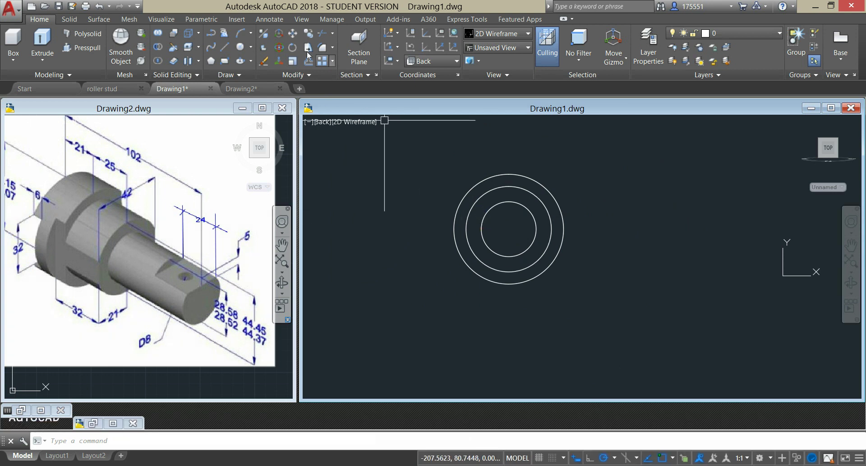
Draw a closed rectangular polyline 32 high and about 100 long beside the concentric circles
left_click(213, 33)
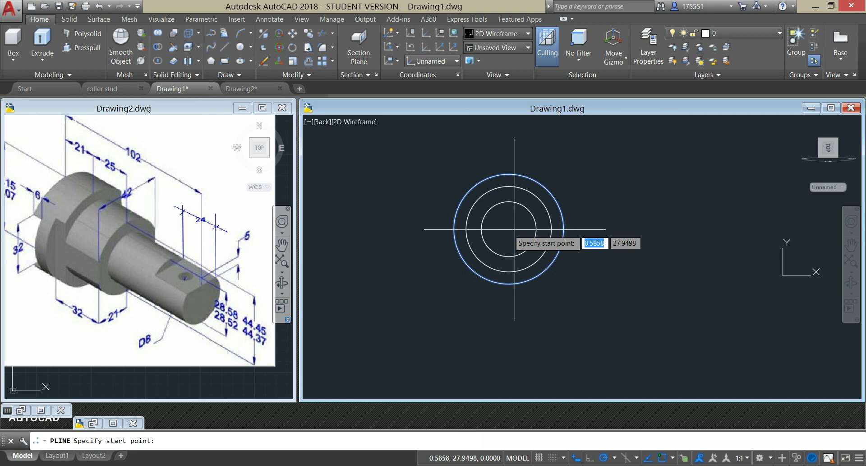
left_click(605, 280)
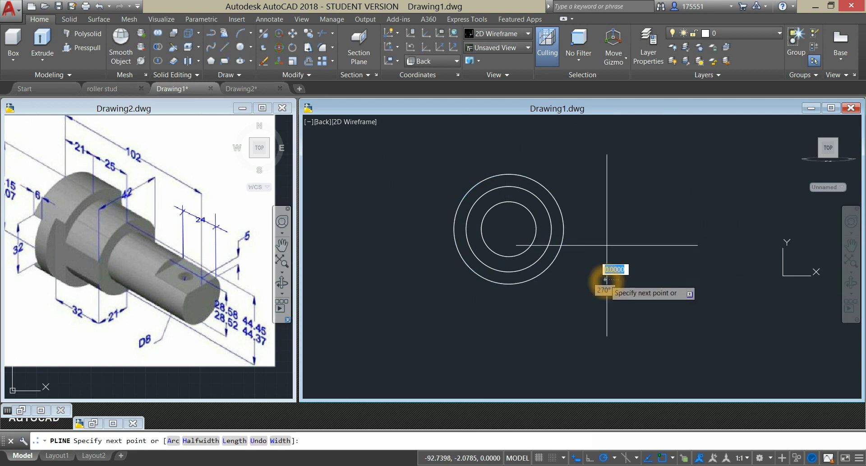
type("2")
left_click(605, 209)
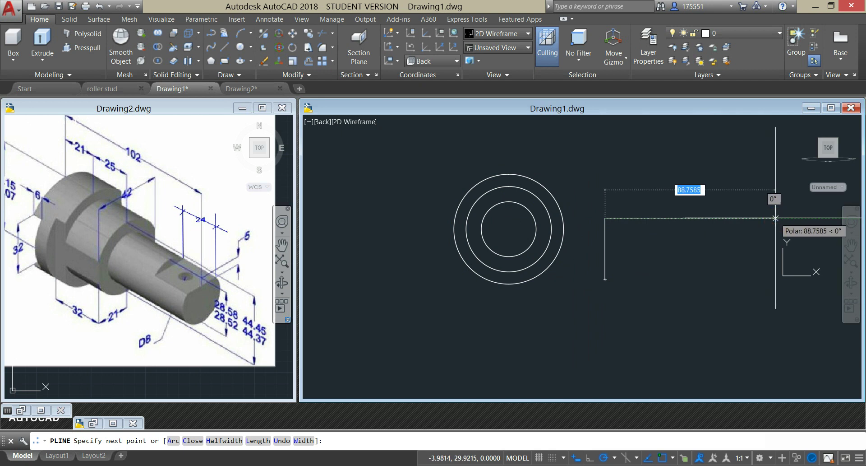
middle_click_drag(776, 216, 651, 209)
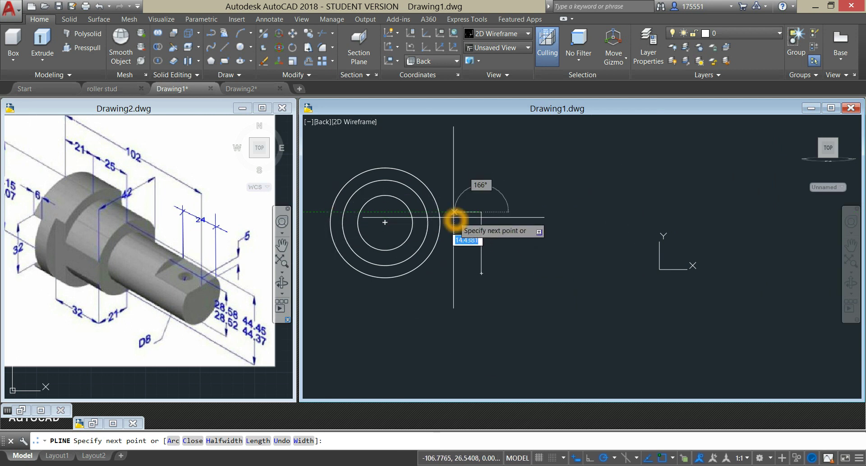
left_click(673, 212)
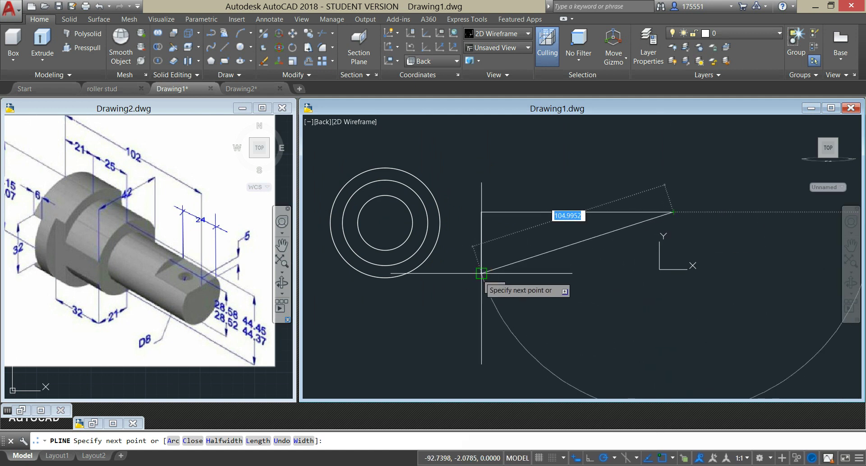
left_click(677, 279)
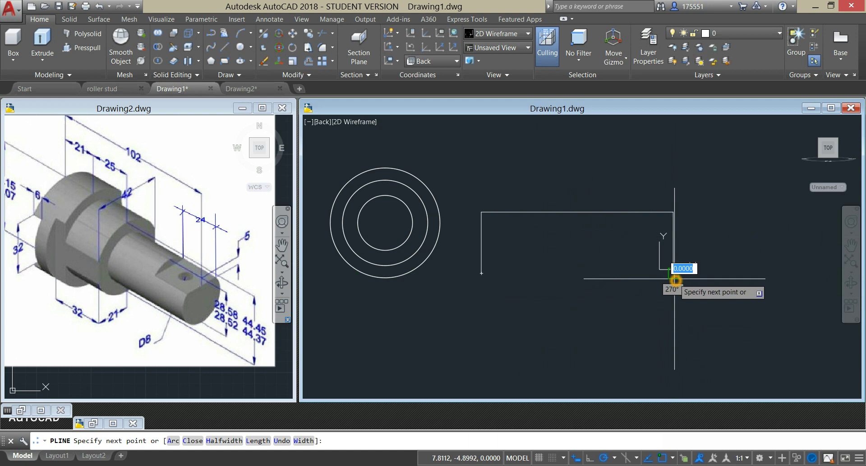
left_click(481, 273)
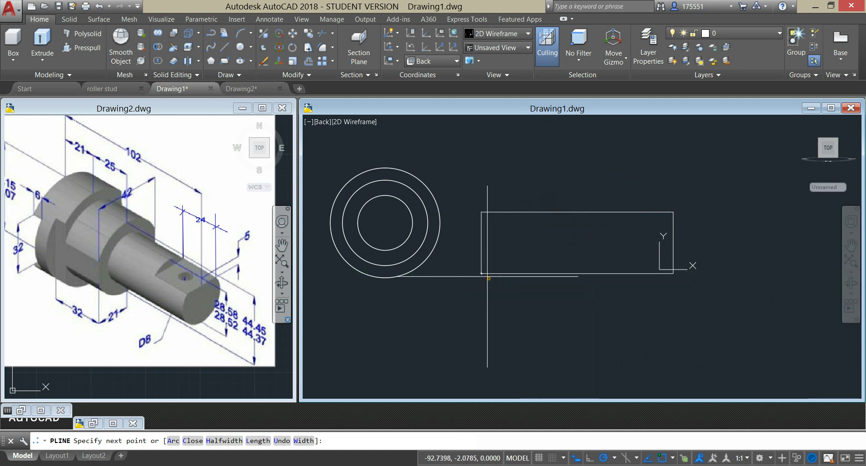
right_click(525, 248)
left_click(544, 262)
Move the rectangle from its geometric center to the shared center of the concentric circles
left_click(538, 209)
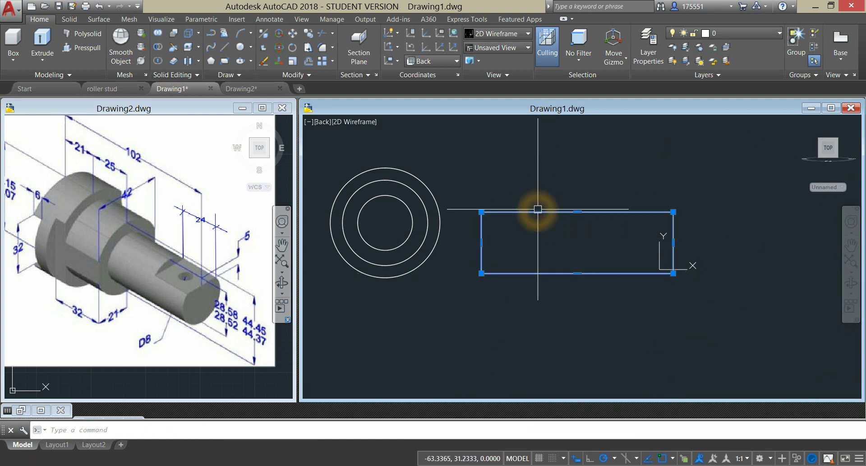
right_click(524, 165)
left_click(564, 249)
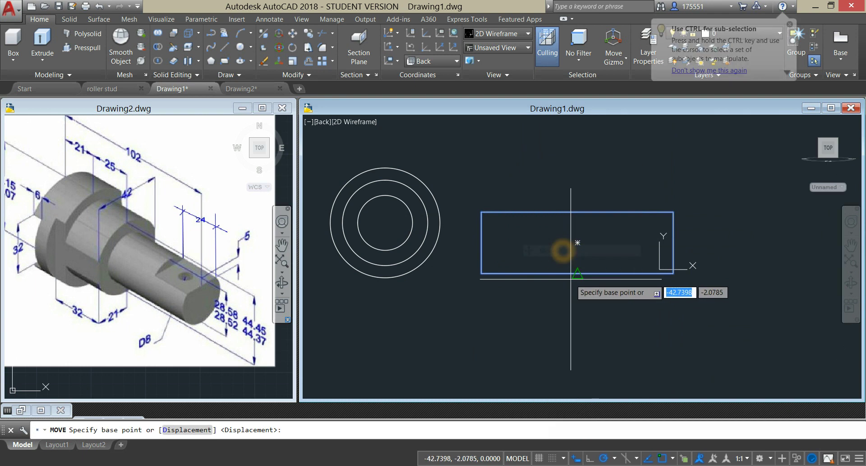
left_click(577, 244)
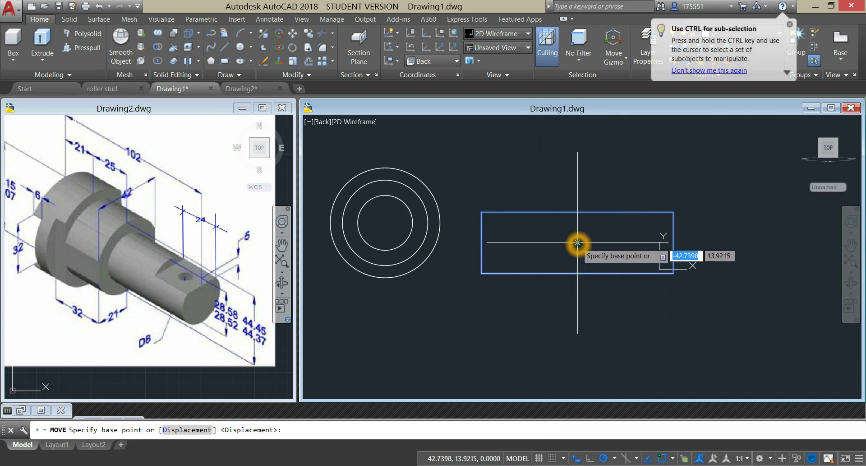
left_click(385, 222)
Move the rectangle along the stud's axis from its center to the center of the large end's outer face
scroll(524, 184, "down", 2)
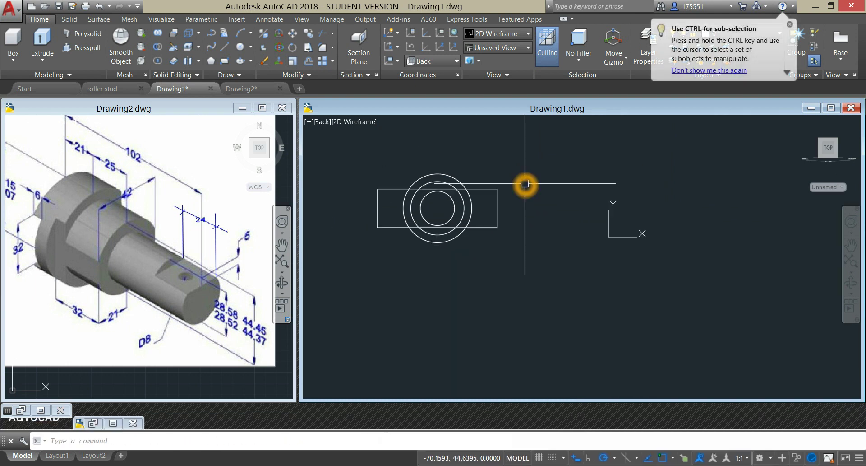
middle_click_drag(525, 184, 448, 238, "shift")
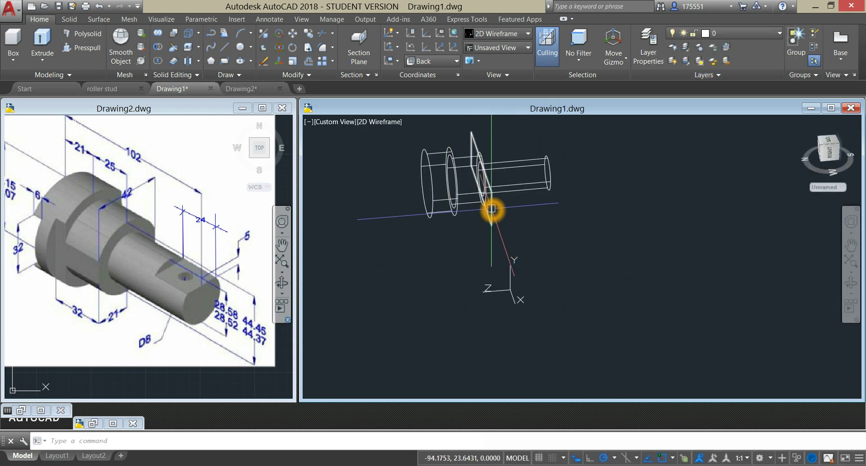
right_click(628, 171)
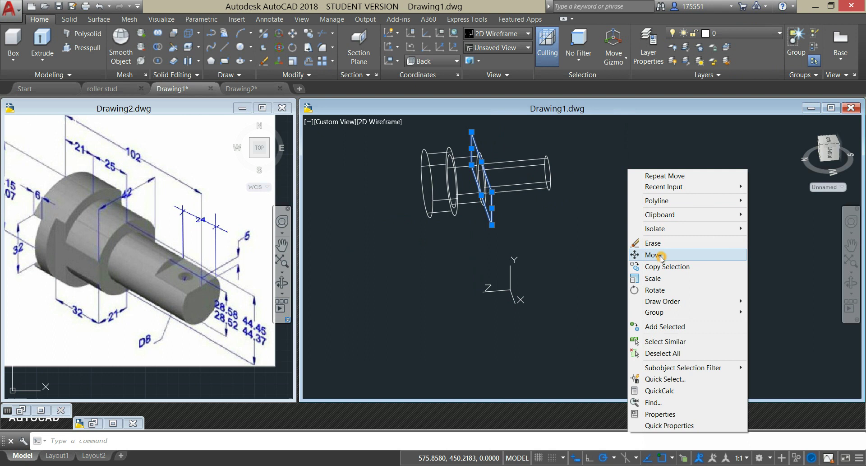
left_click(652, 254)
scroll(487, 183, "up", 5)
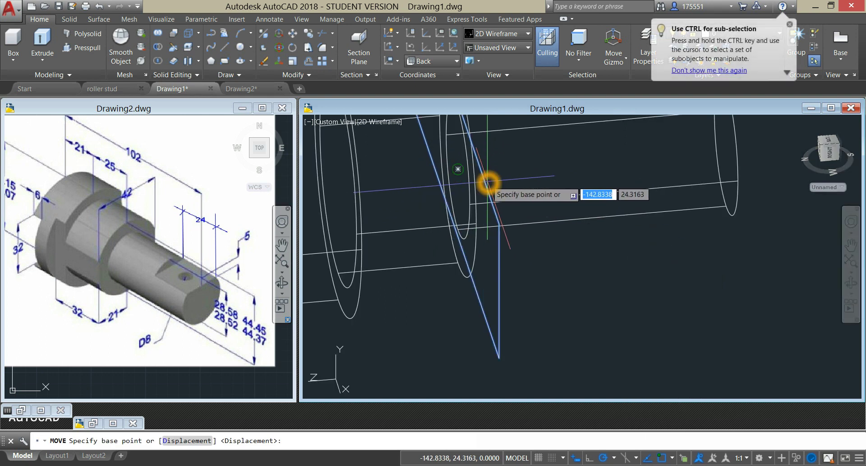
left_click(458, 169)
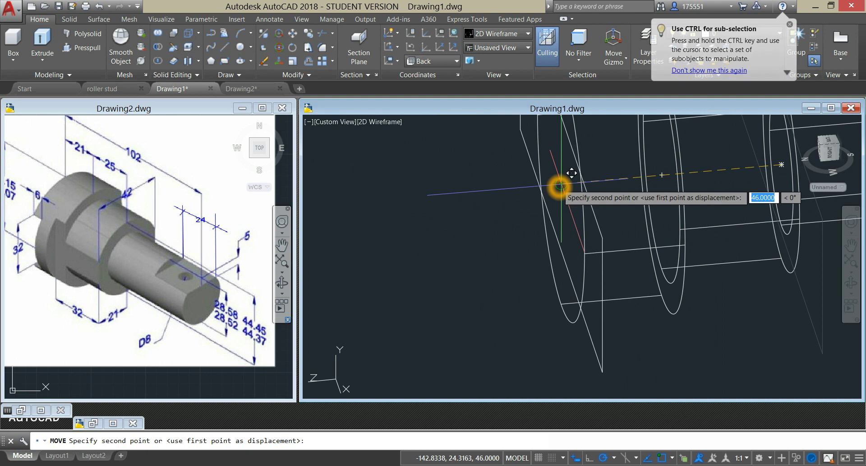
left_click(558, 184)
Extrude the rectangle 6 toward the shaft, into the large end cylinder
scroll(478, 215, "down", 4)
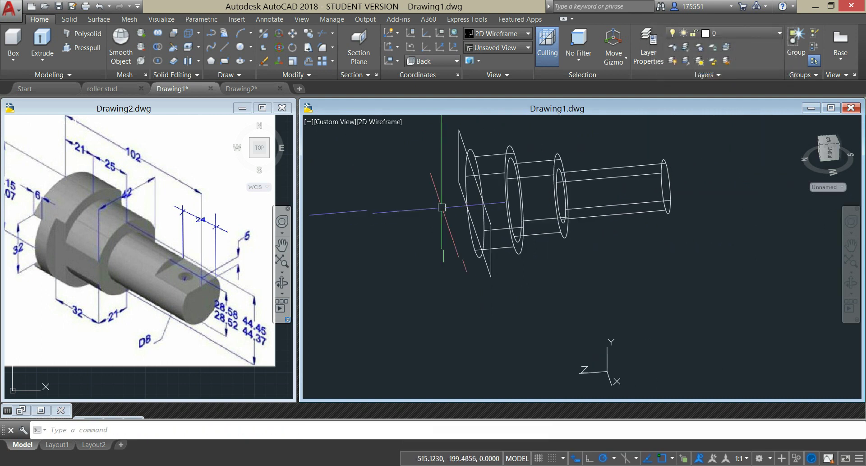
mouse_move(429, 190)
middle_mouse_down("shift")
mouse_move(505, 183)
mouse_move(514, 170)
middle_mouse_up("shift")
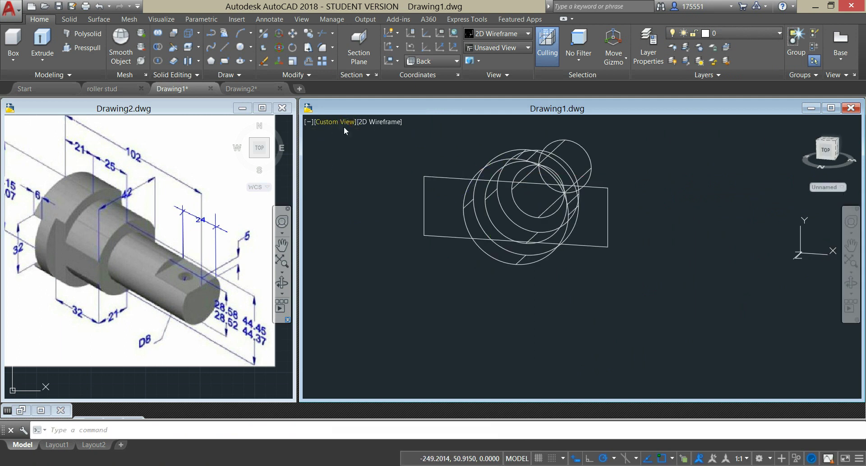
left_click(344, 127)
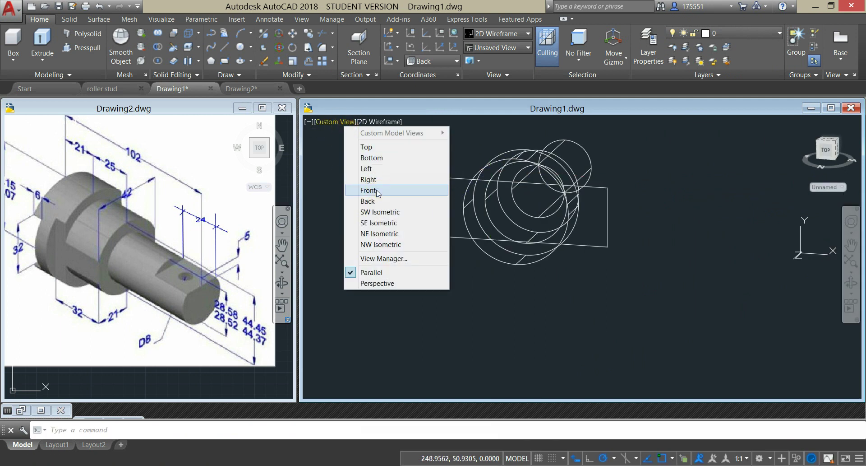
left_click(378, 204)
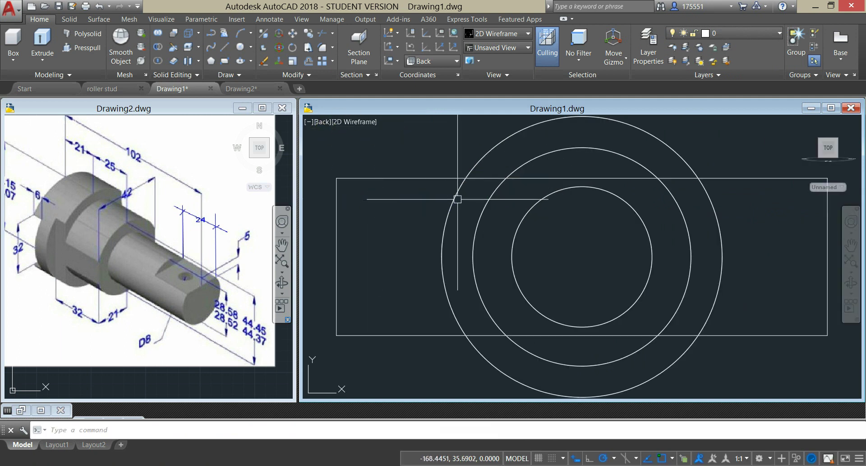
middle_click_drag(582, 257, 402, 197, "shift")
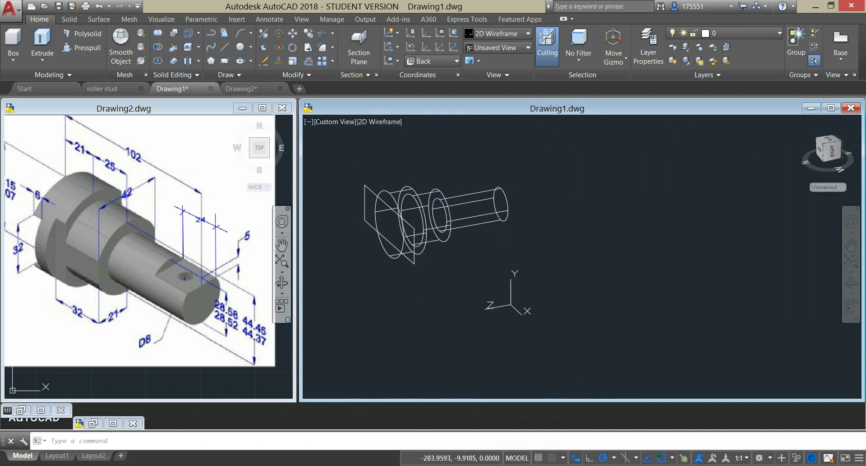
left_click(367, 187)
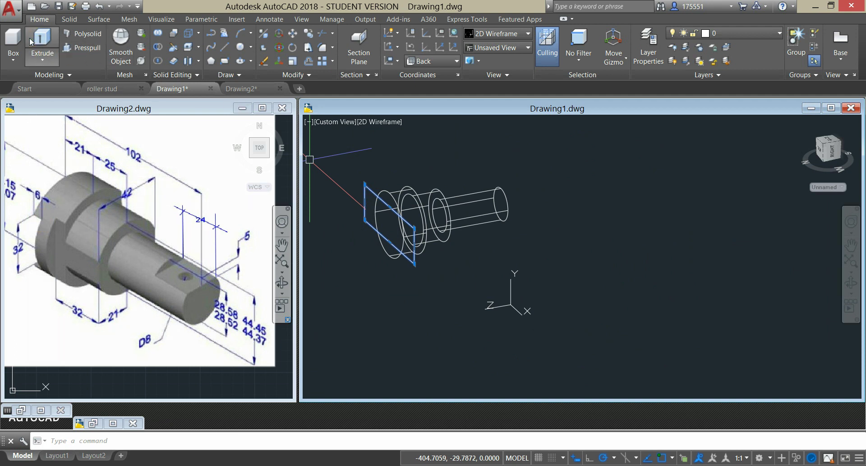
left_click(42, 40)
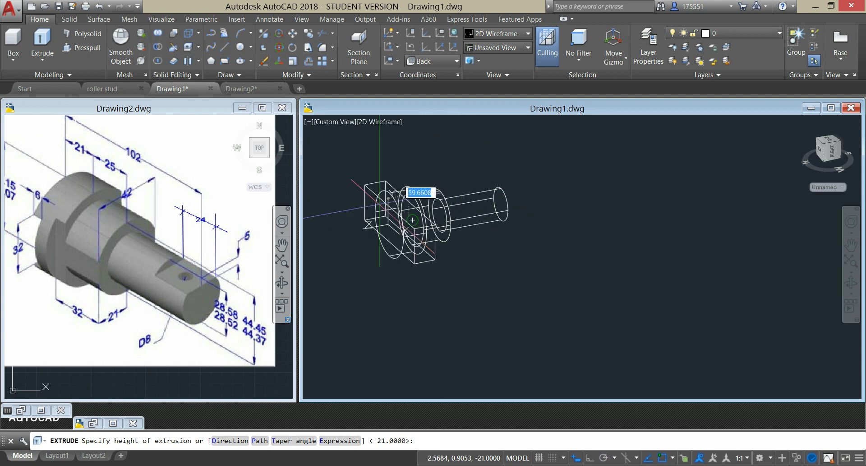
type("6")
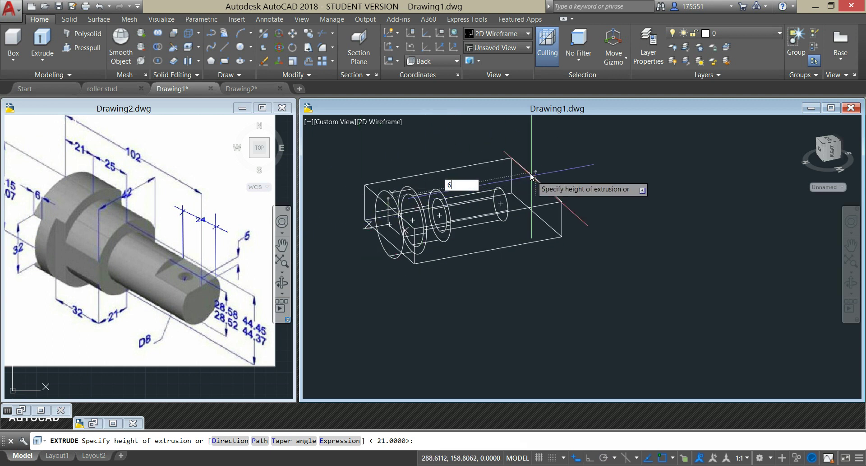
key("Return")
Set the visual style of Drawing1 to Conceptual
middle_click_drag(468, 216, 583, 178)
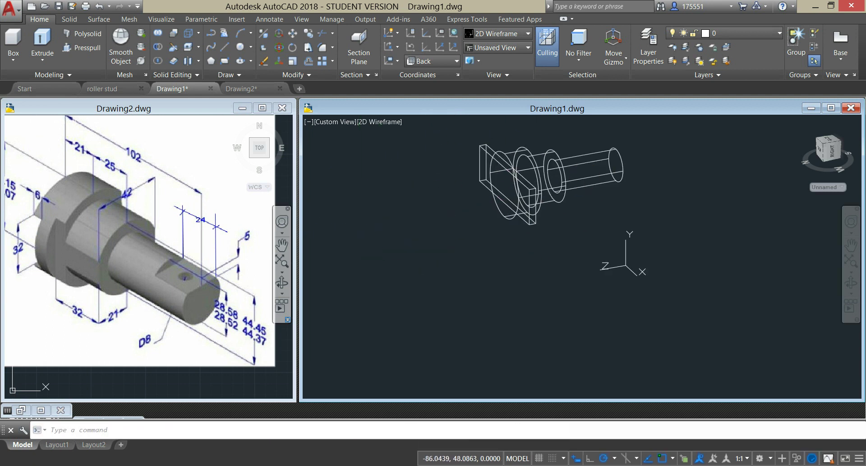
left_click(365, 120)
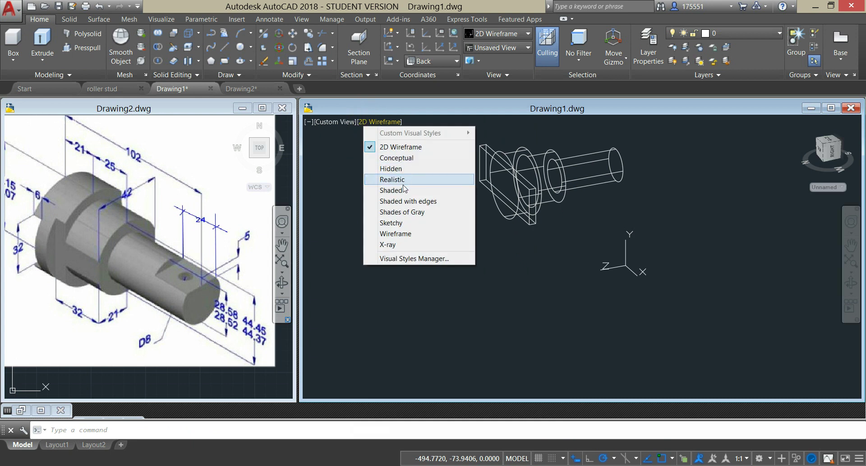
left_click(397, 158)
middle_click_drag(539, 180, 466, 201)
scroll(466, 192, "down", 2)
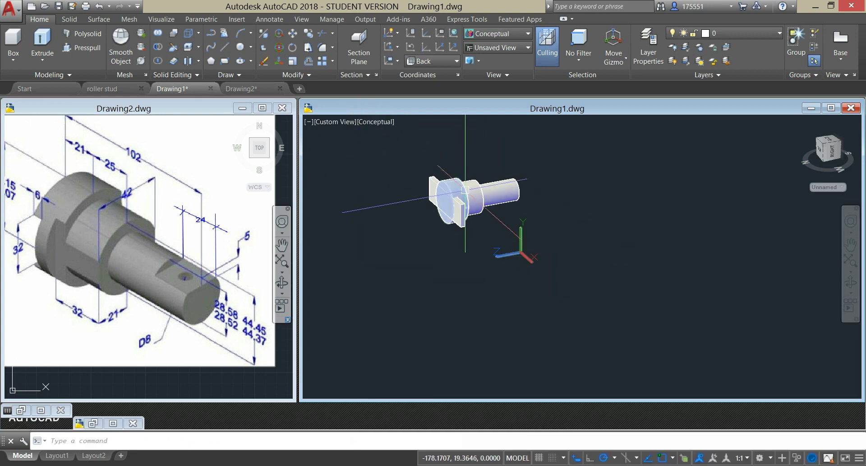
scroll(465, 189, "up", 5)
left_click(431, 198)
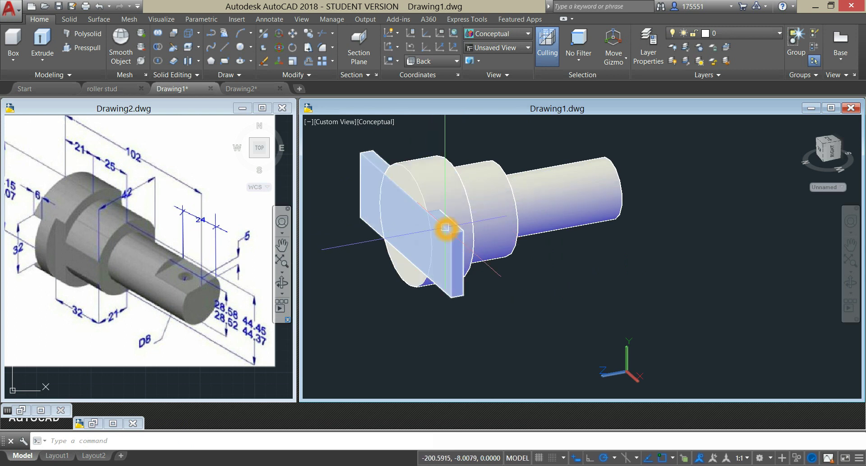
left_click(445, 228)
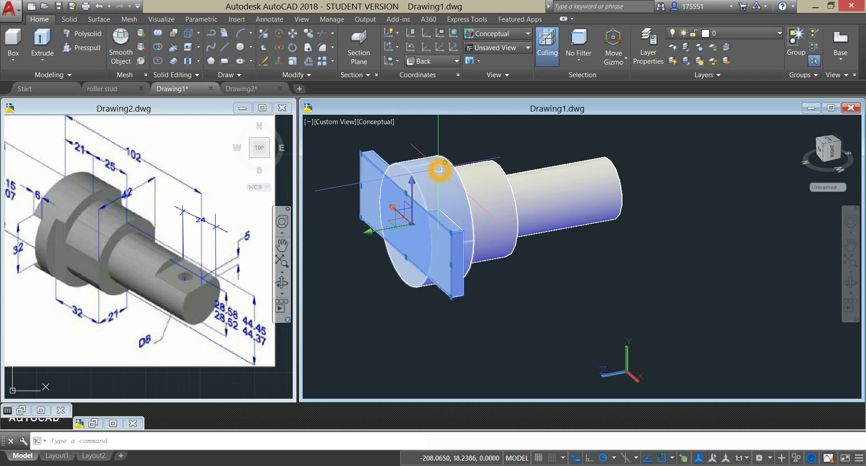
left_click(438, 168)
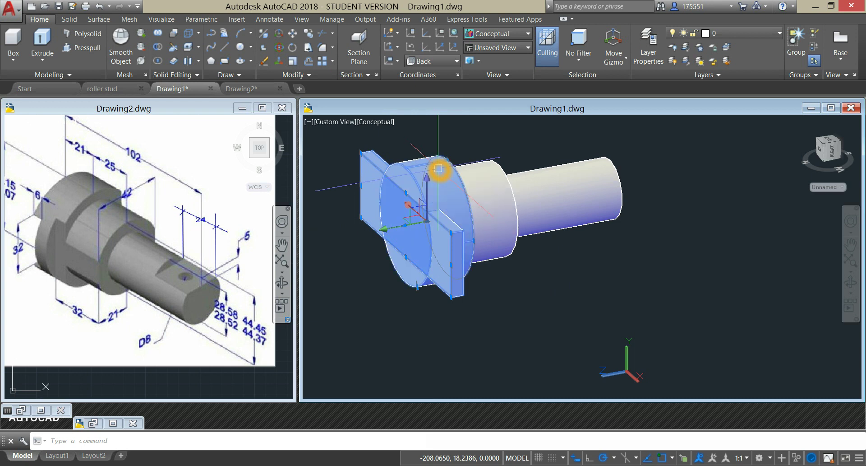
key("Escape")
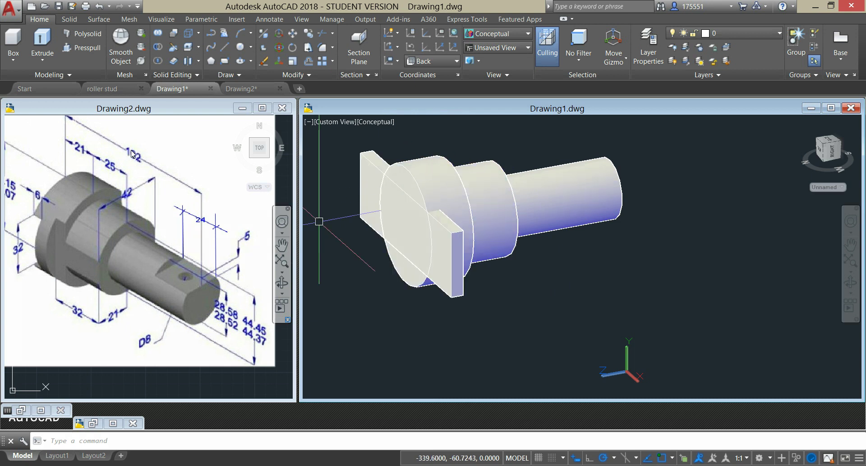
Subtract the extruded rectangular bar from the large end cylinder to cut a slot across its face
left_click(158, 47)
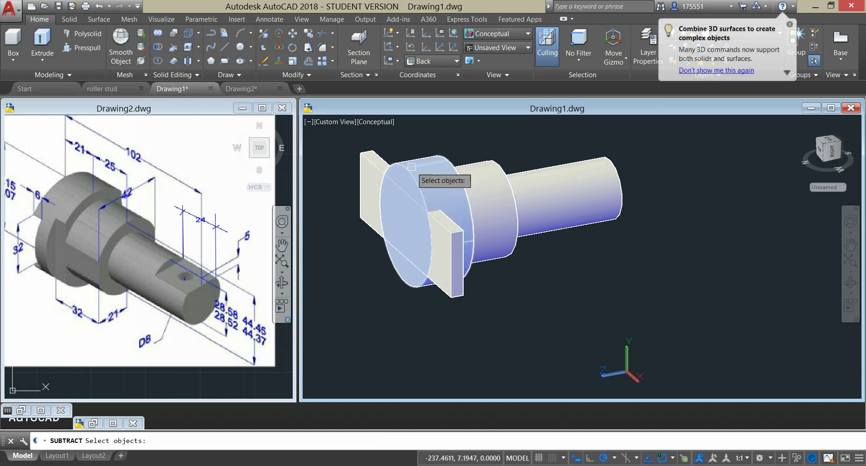
left_click(424, 174)
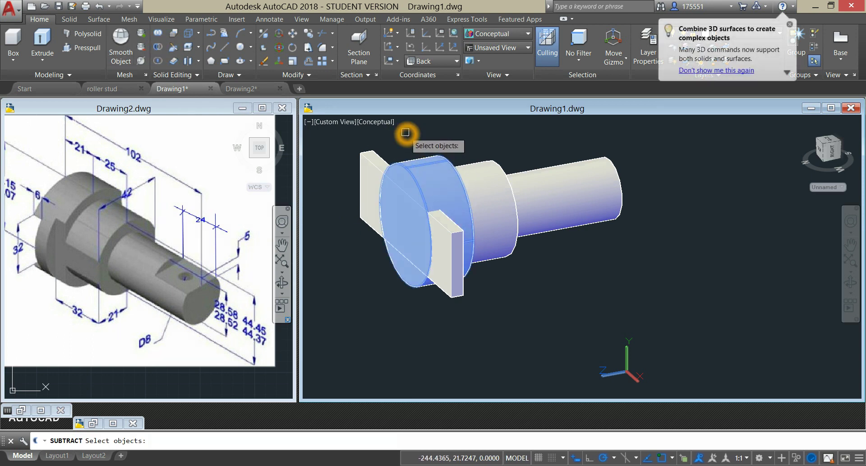
key("Return")
left_click(373, 161)
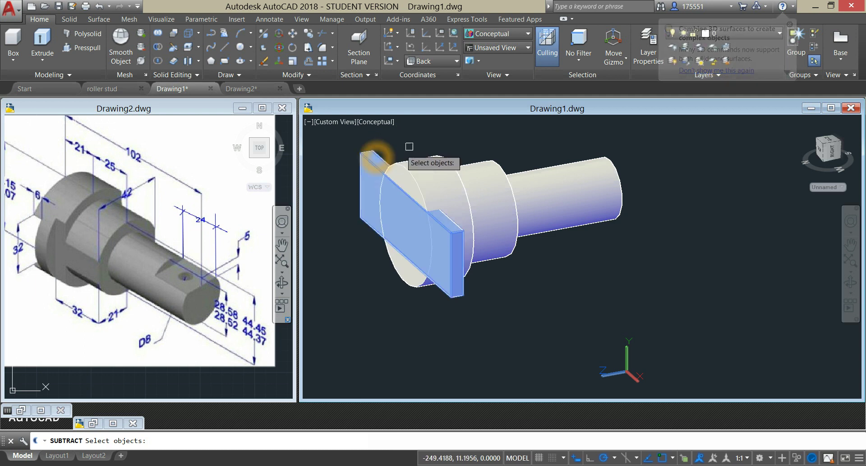
right_click(423, 134)
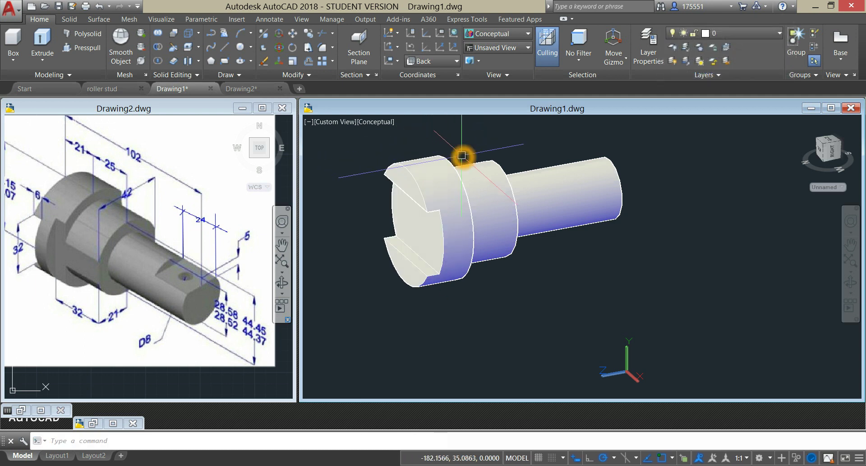
middle_click_drag(462, 155, 397, 158, "shift")
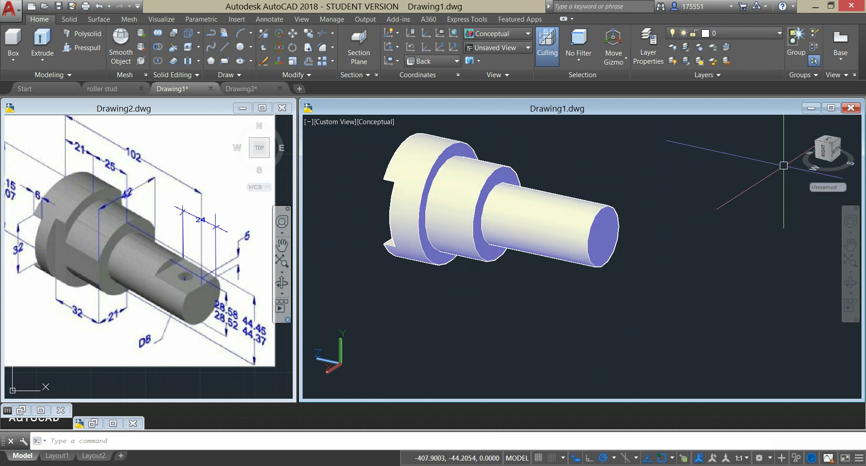
Set the modelling viewport of Drawing1 to the Front view, with free drawing space beside the stud
left_click(331, 123)
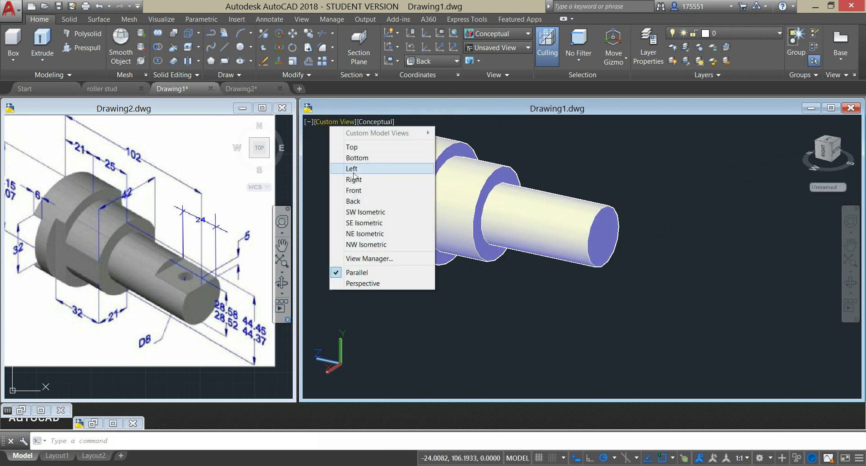
left_click(350, 193)
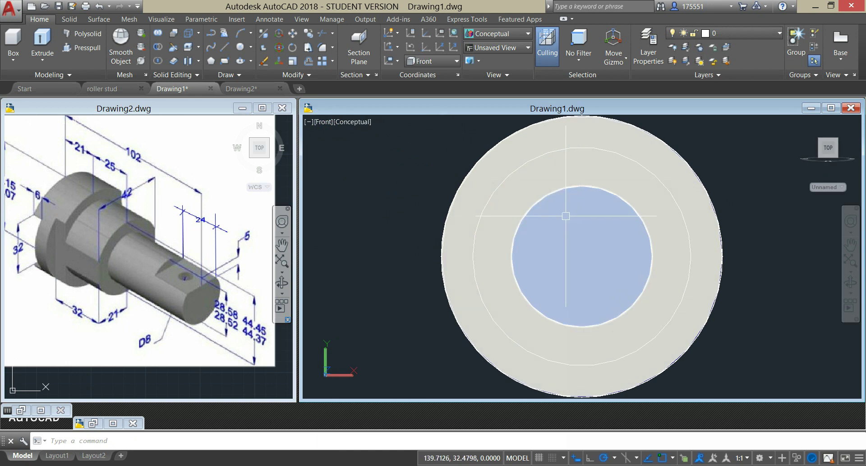
scroll(566, 214, "down", 5)
middle_click_drag(564, 212, 485, 204)
key("Escape")
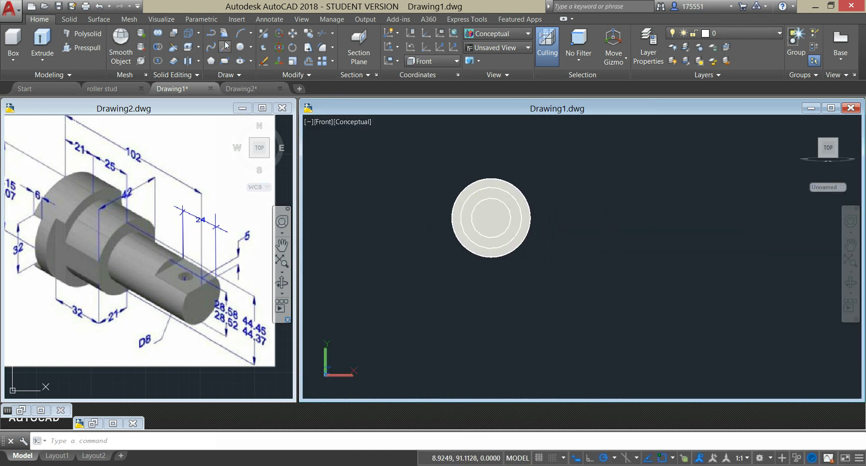
Draw a closed rectangular polyline 42 wide and about 100 tall beside the stud
left_click(213, 36)
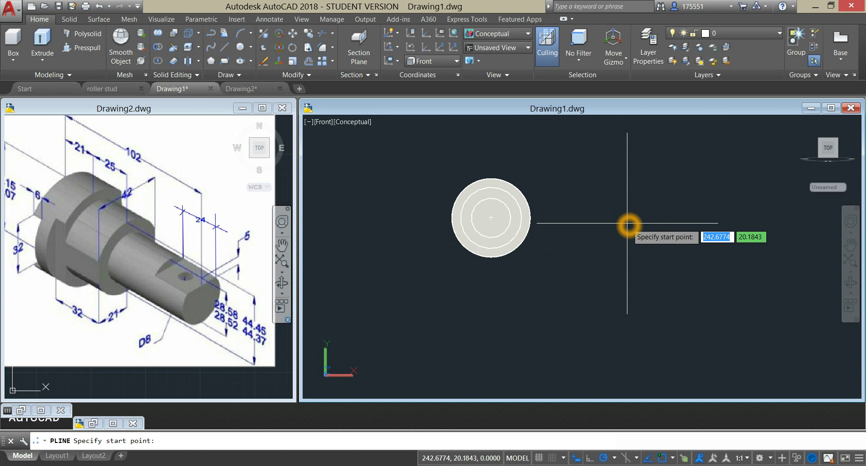
middle_click_drag(630, 223, 566, 212)
left_click(564, 196)
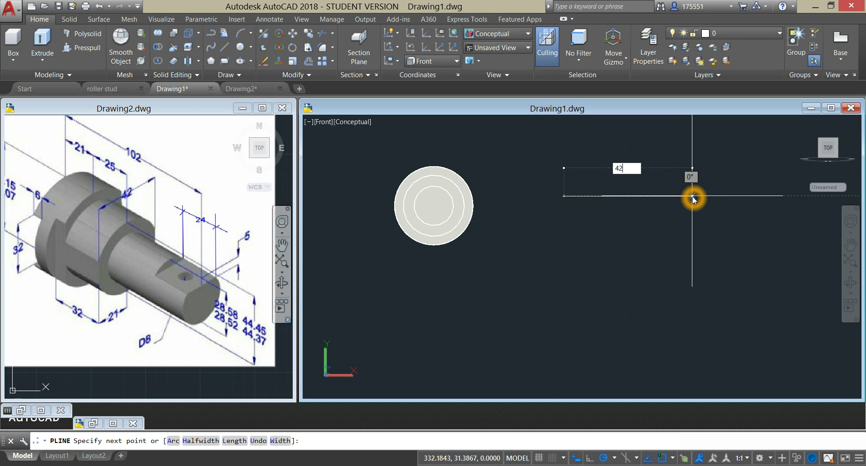
type("42")
key("Return")
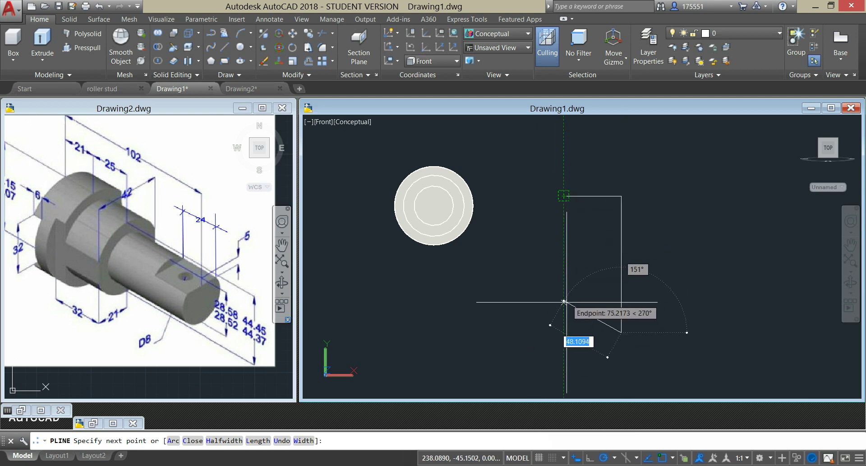
left_click(565, 332)
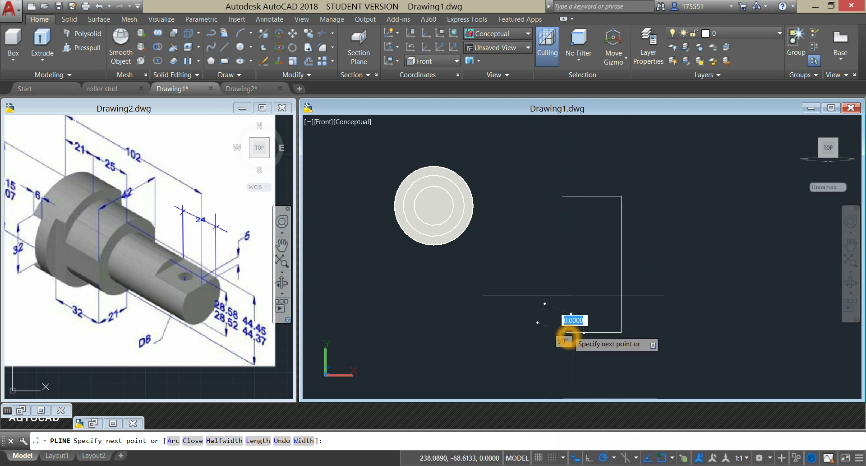
left_click(564, 195)
right_click(588, 151)
left_click(588, 161)
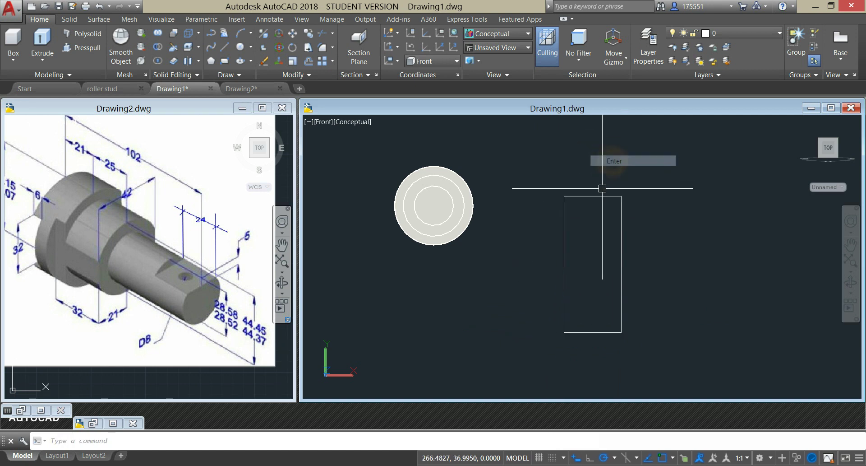
Move the rectangle from its geometric center to the center of the middle cylinder's shaft-side face
left_click(596, 196)
right_click(686, 225)
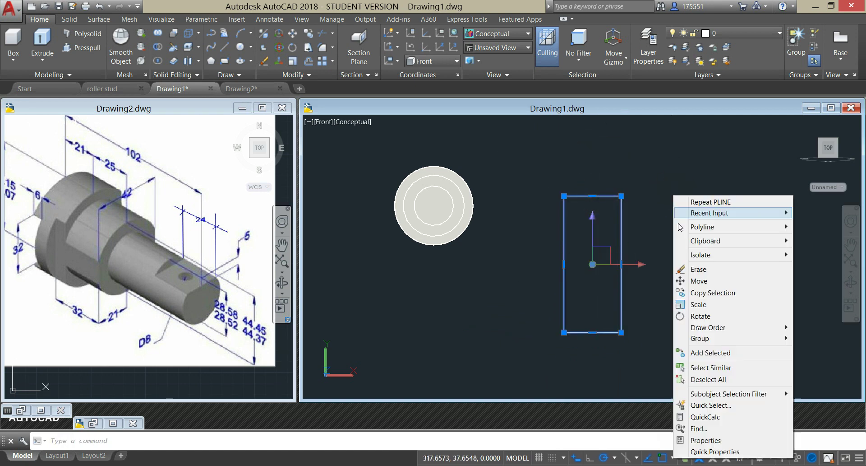
left_click(709, 285)
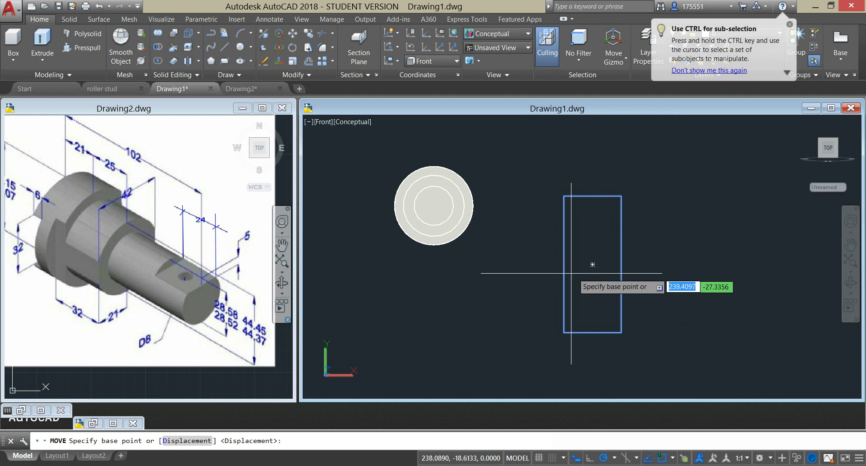
left_click(592, 263)
middle_click_drag(523, 251, 582, 277, "shift")
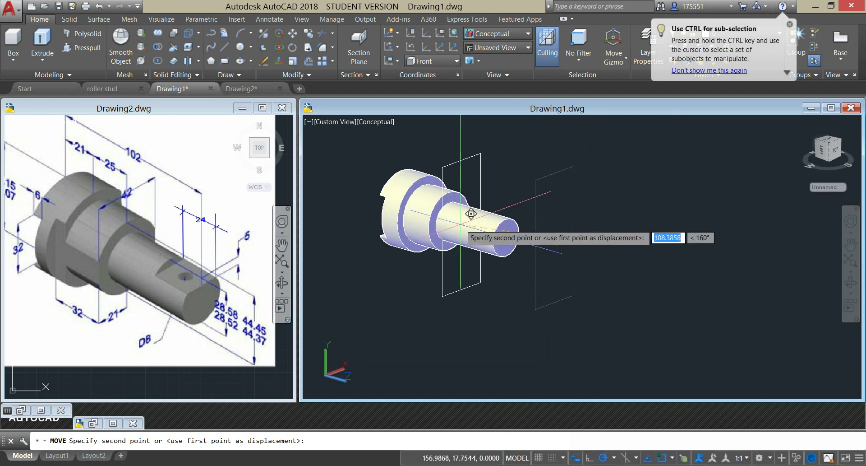
left_click(451, 223)
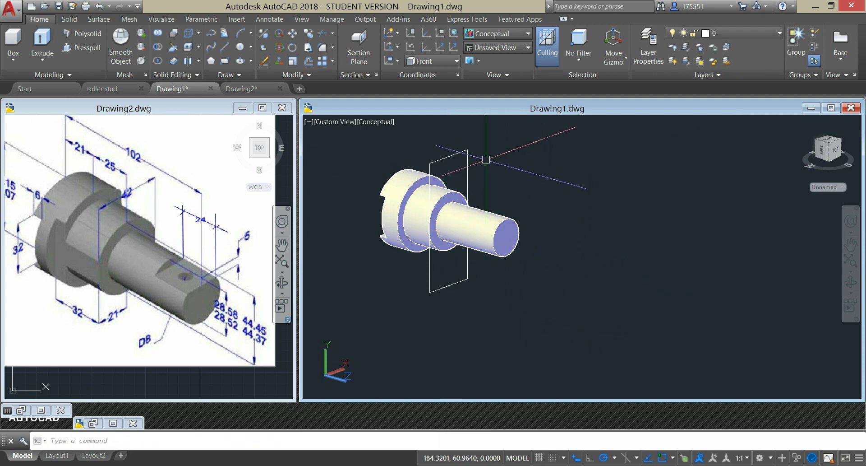
Extrude the rectangle toward the large end, up to a quadrant of the large cylinder's inner shoulder
mouse_move(486, 159)
middle_mouse_down("shift")
mouse_move(507, 167)
mouse_move(493, 163)
middle_mouse_up("shift")
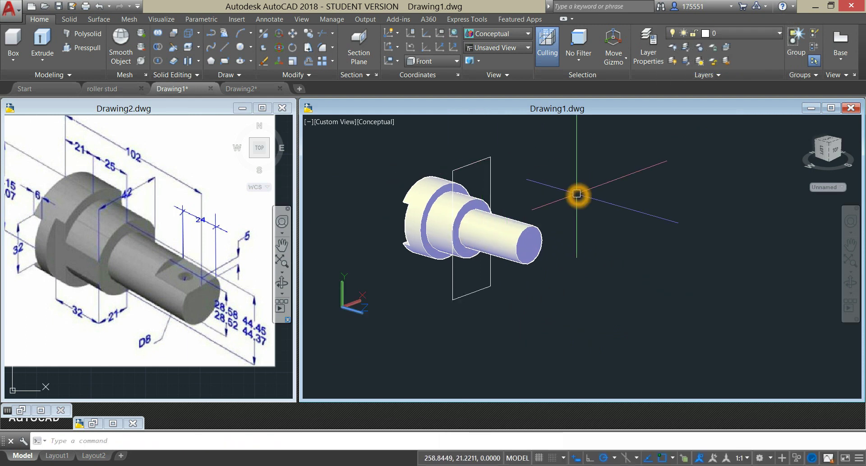
mouse_move(585, 200)
middle_mouse_down("shift")
mouse_move(526, 196)
mouse_move(573, 200)
middle_mouse_up("shift")
left_click(472, 163)
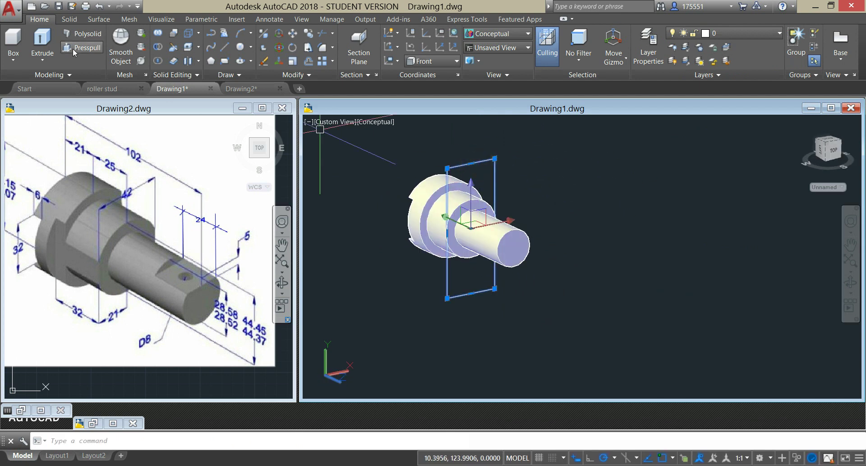
left_click(37, 43)
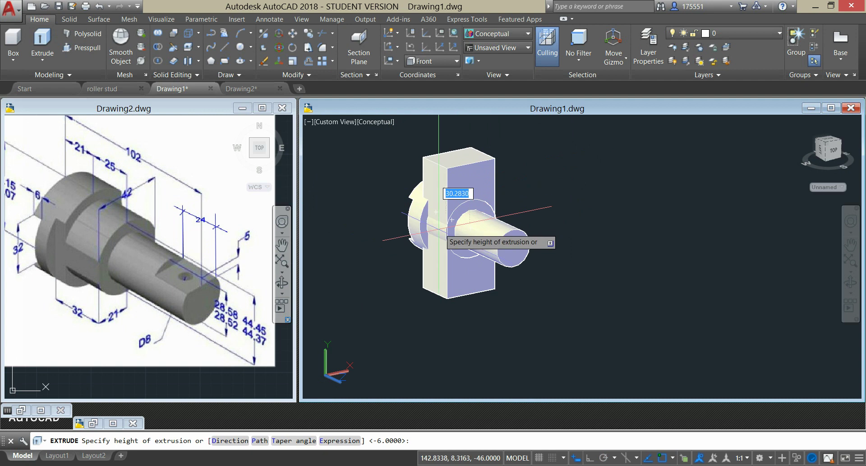
middle_click_drag(452, 219, 529, 185, "shift")
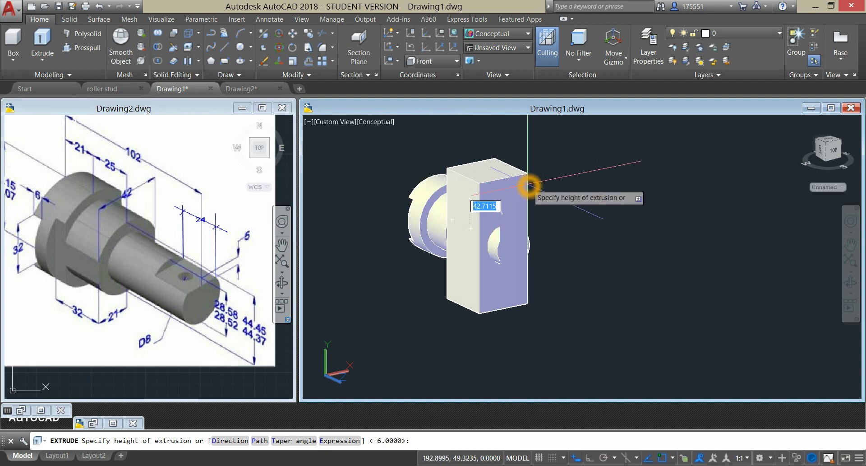
right_click(528, 185, "shift")
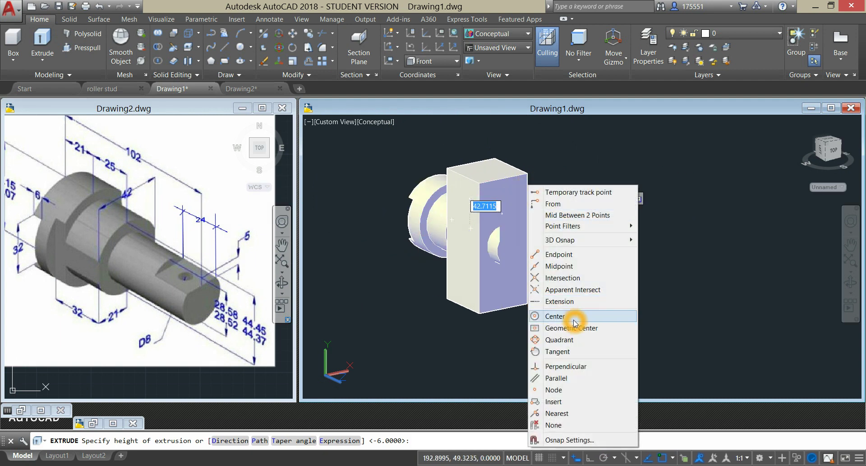
left_click(560, 340)
middle_click_drag(559, 339, 447, 233, "shift")
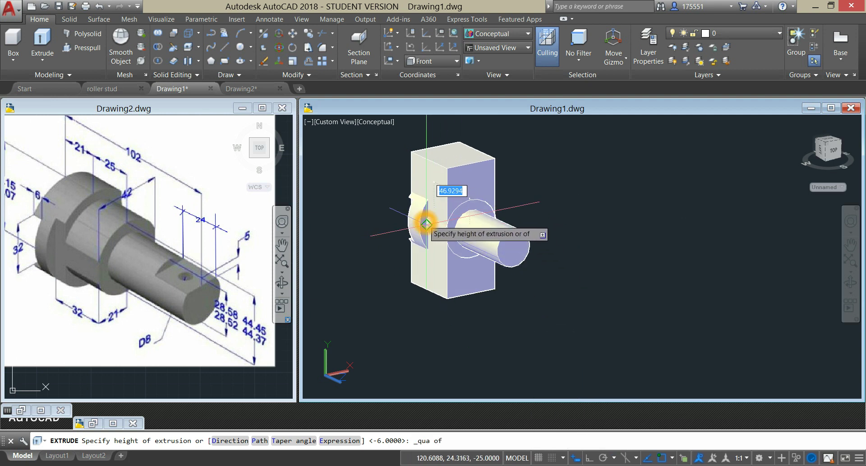
left_click(419, 223)
middle_click_drag(525, 233, 559, 231, "shift")
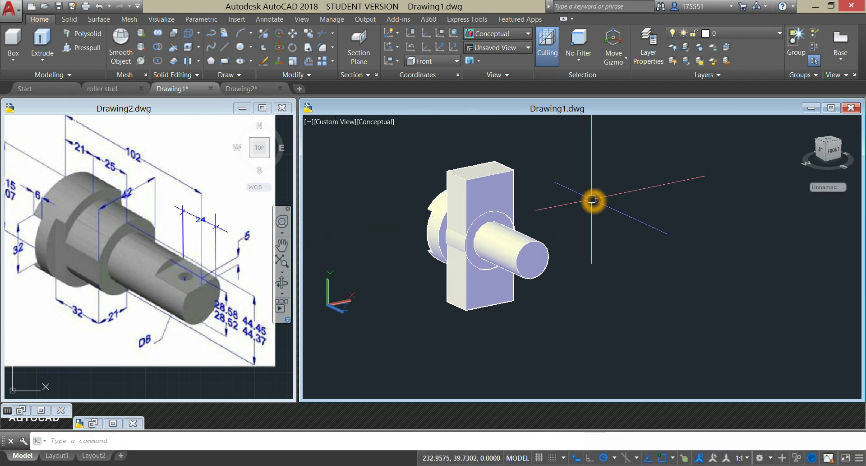
Presspull the middle cylinder's segment protruding past one side of the bar toward the large end to remove it
scroll(527, 257, "down", 2)
scroll(481, 247, "up", 7)
middle_click_drag(475, 280, 460, 289, "shift")
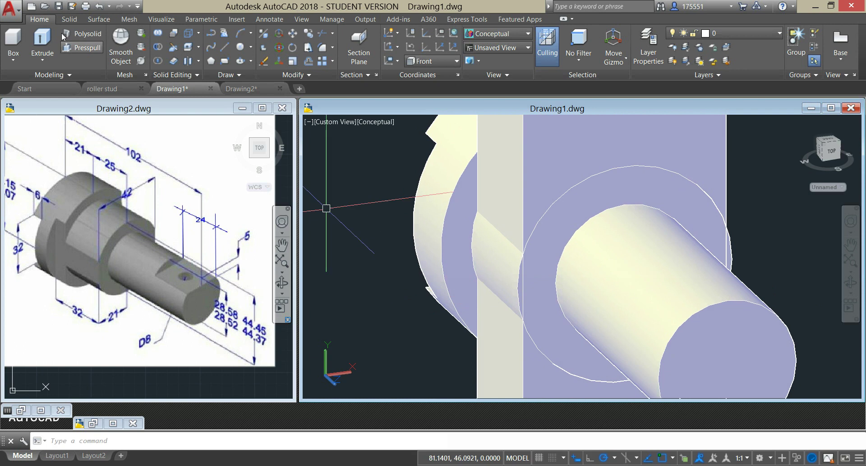
left_click(87, 50)
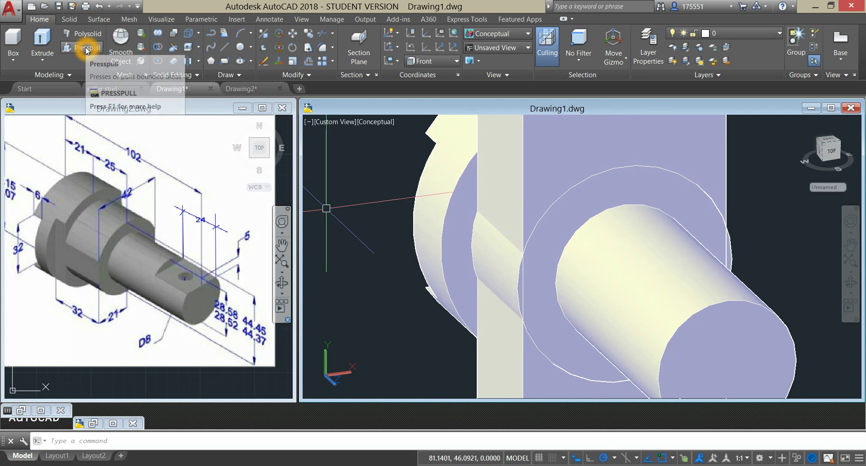
left_click(519, 293)
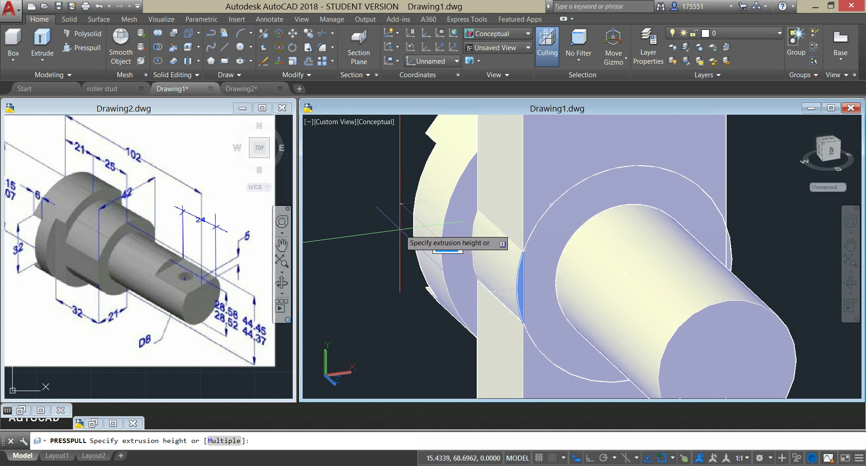
left_click(388, 223)
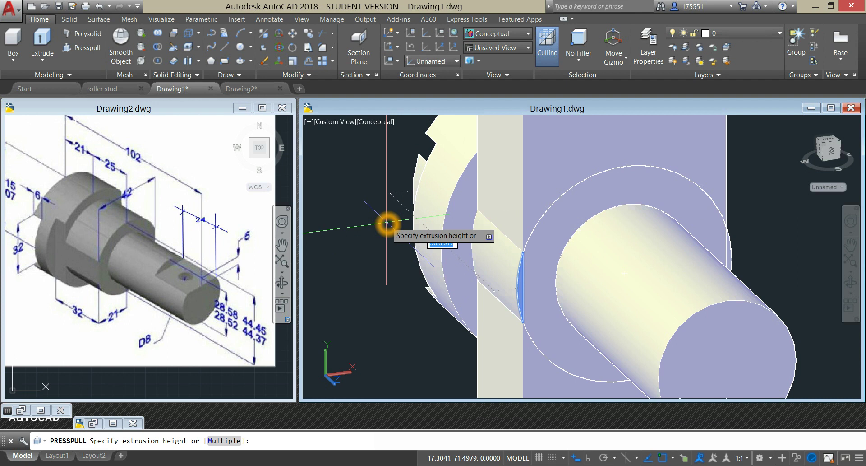
left_click(388, 223)
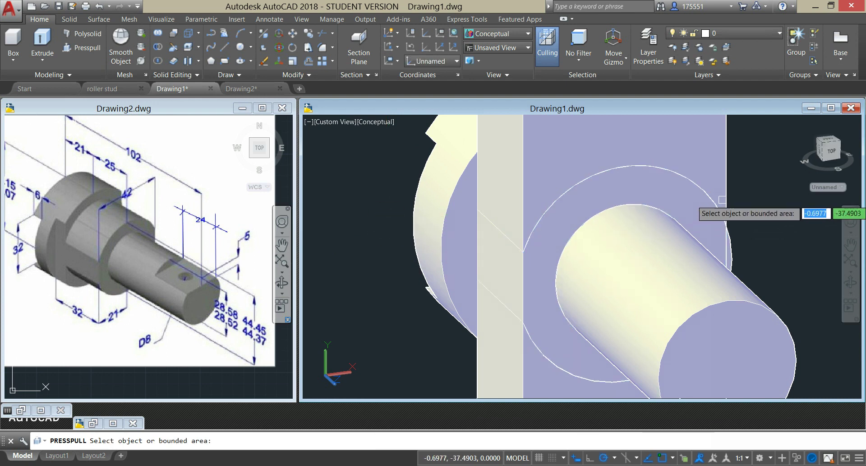
Presspull the middle cylinder's protruding segment on the opposite side of the bar toward the large end to remove it
middle_click_drag(765, 208, 735, 228, "shift")
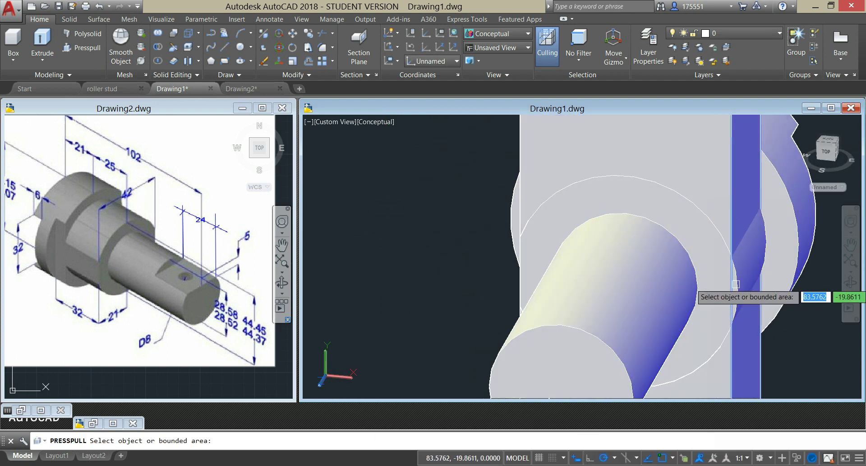
middle_click_drag(735, 287, 644, 254, "shift")
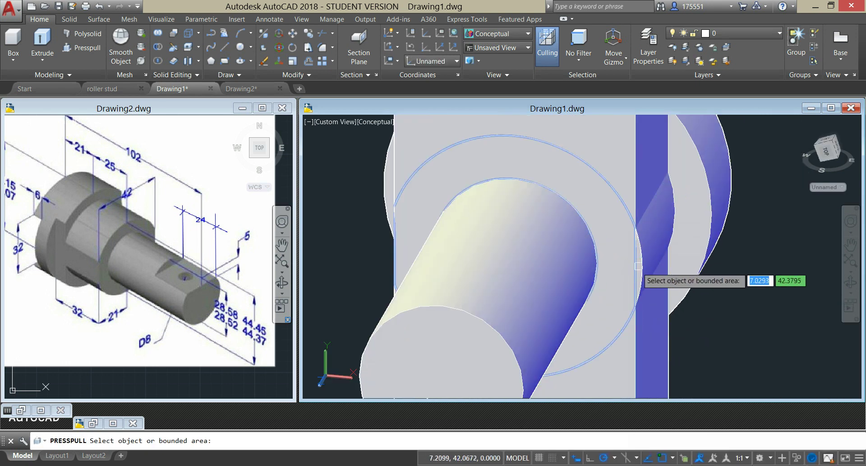
scroll(640, 265, "down", 4)
scroll(640, 265, "up", 8)
left_click(640, 266)
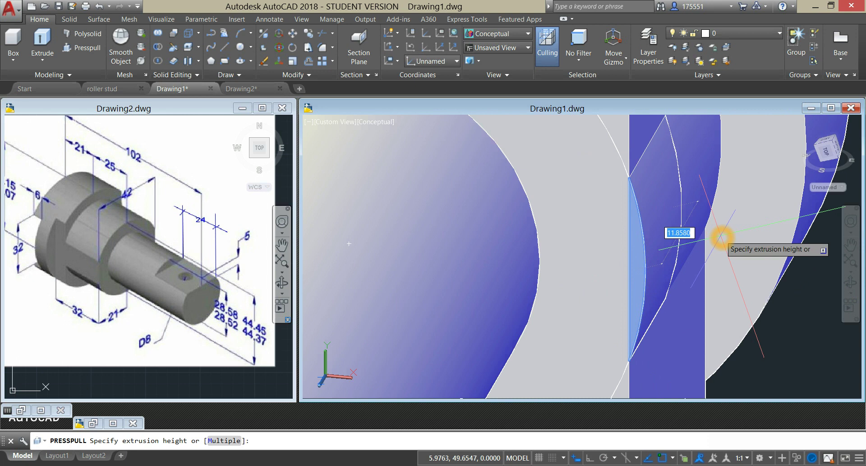
scroll(722, 237, "down", 6)
middle_click_drag(724, 238, 595, 266)
left_click(661, 207)
key("Escape")
Presspull the large end's shoulder segment beside the bar 7 toward the slotted face to cut a flat
middle_click_drag(662, 212, 720, 199, "shift")
middle_click_drag(605, 213, 713, 198)
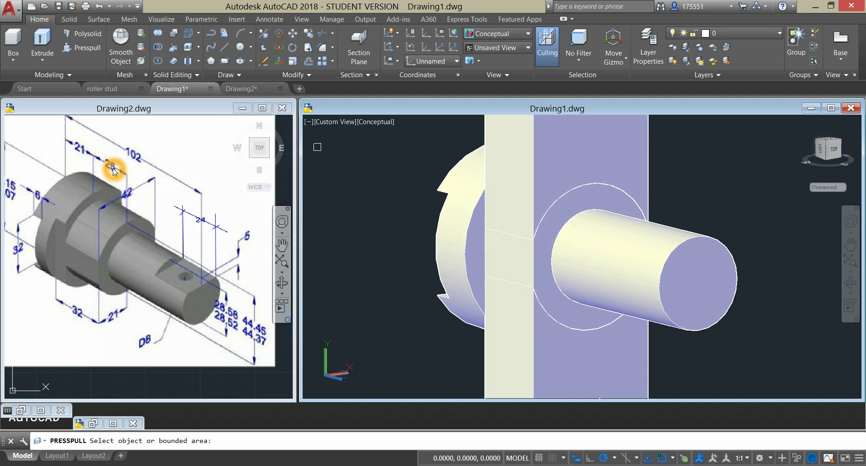
left_click(473, 263)
left_click(473, 263)
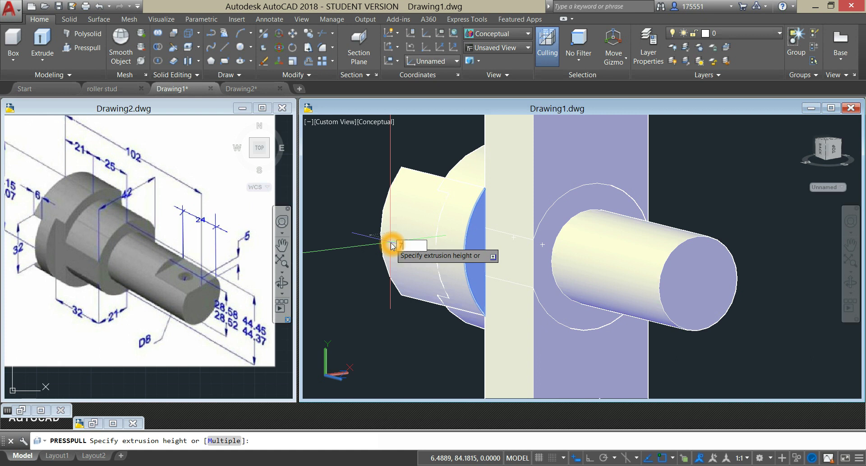
left_click_drag(391, 246, 397, 247)
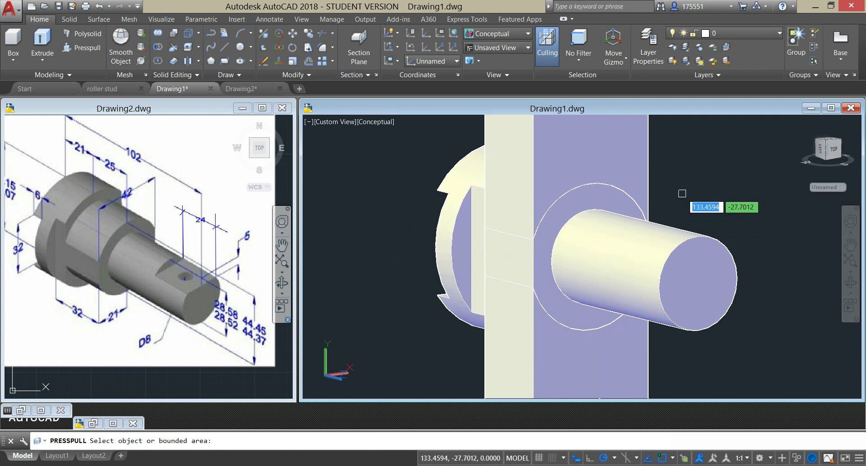
Presspull the large end's shoulder segment on the bar's other side 7 toward the slotted face and finish the command
middle_click_drag(688, 199, 603, 215, "shift")
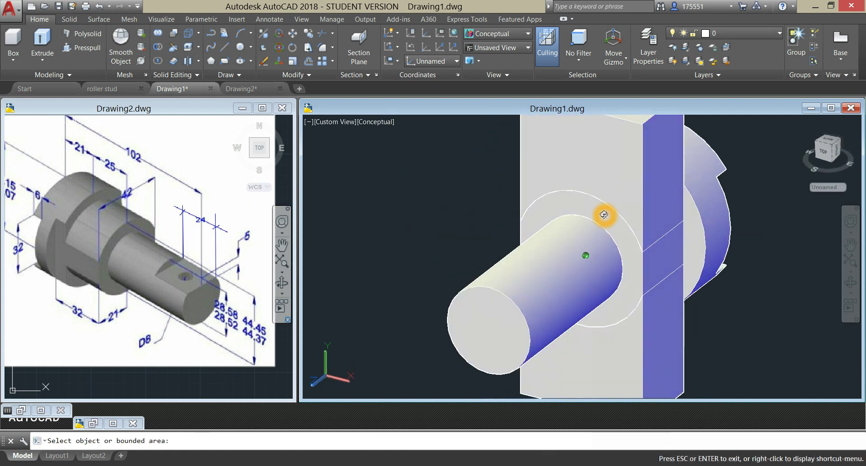
left_click(695, 246)
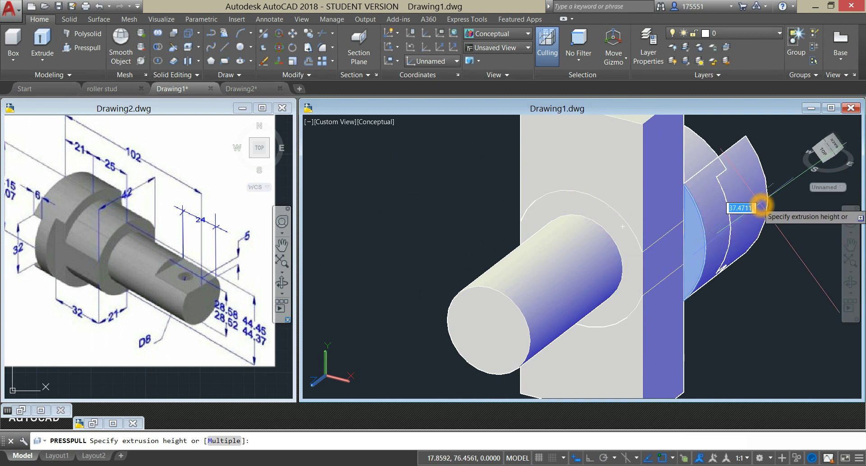
type("7")
key("Return")
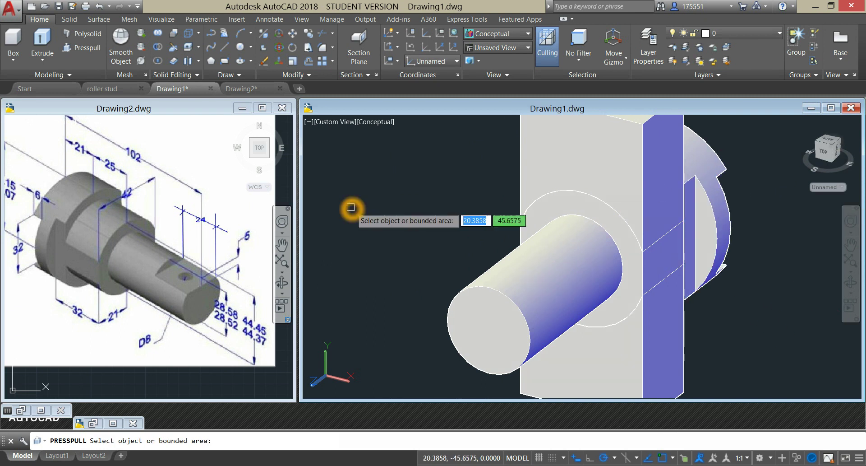
key("Return")
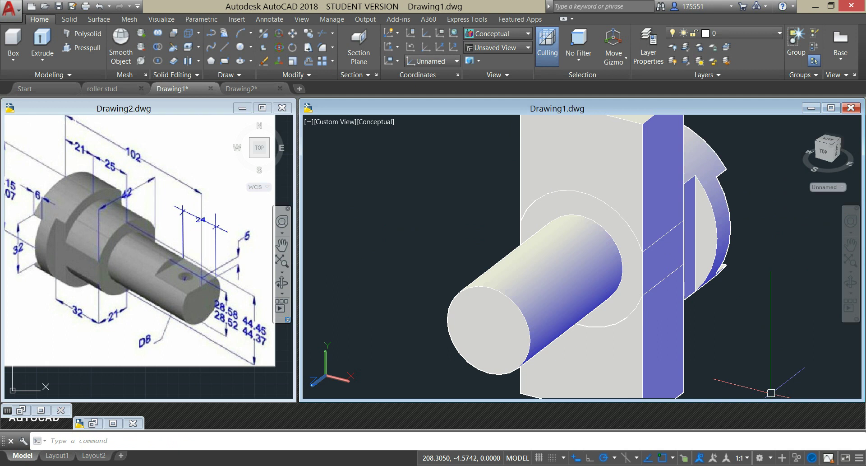
right_click(663, 465)
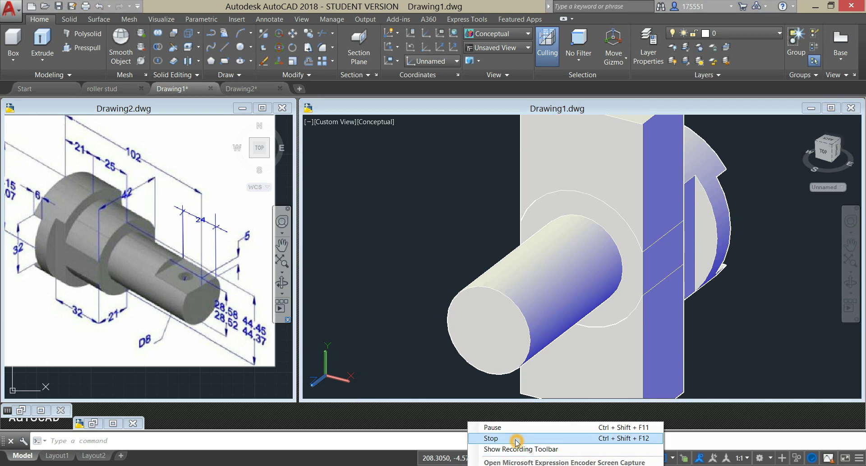
left_click(517, 438)
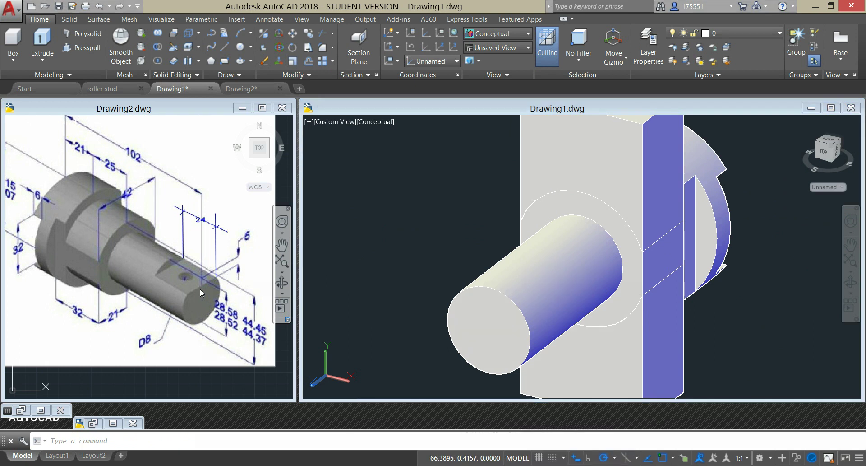
Set the model viewport's visual style to 2D Wireframe
left_click(386, 310)
left_click(376, 122)
left_click(389, 147)
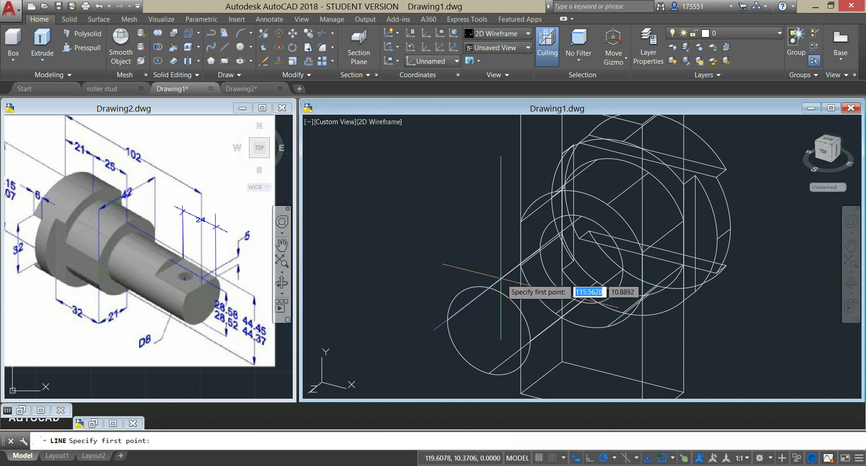
Draw a line from the top quadrant of the small shaft's end face 5 down toward its centre, then about 16.5 horizontally past the edge
right_click(456, 236, "shift")
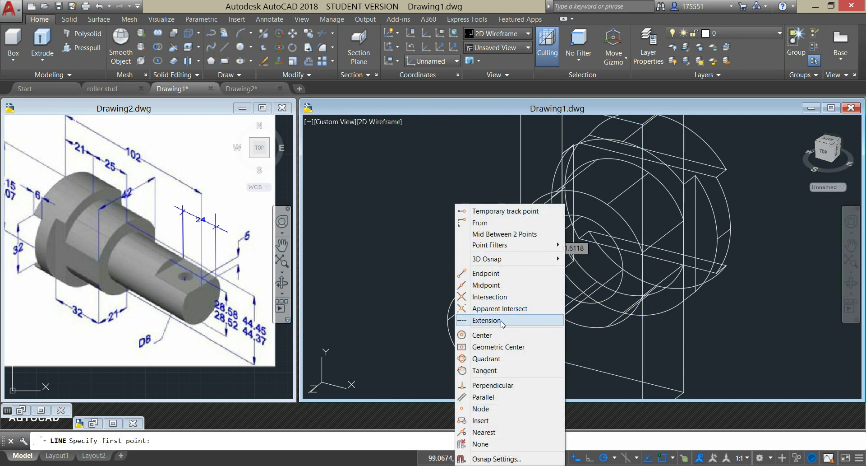
left_click(499, 359)
left_click(487, 286)
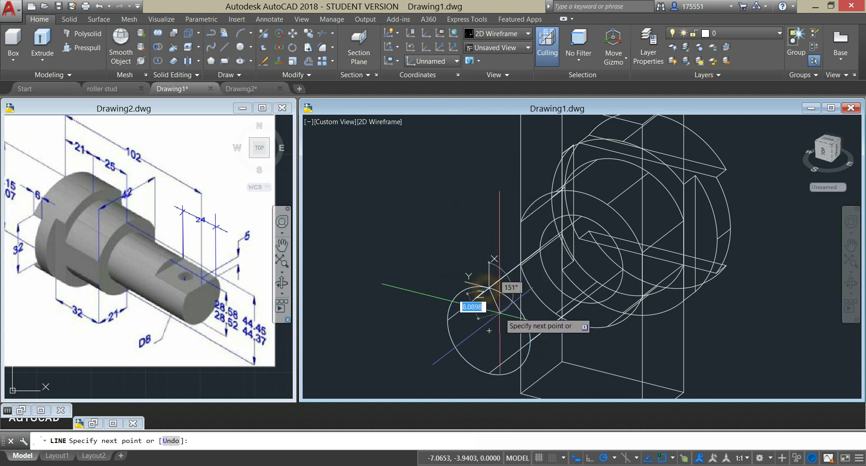
left_click(489, 322)
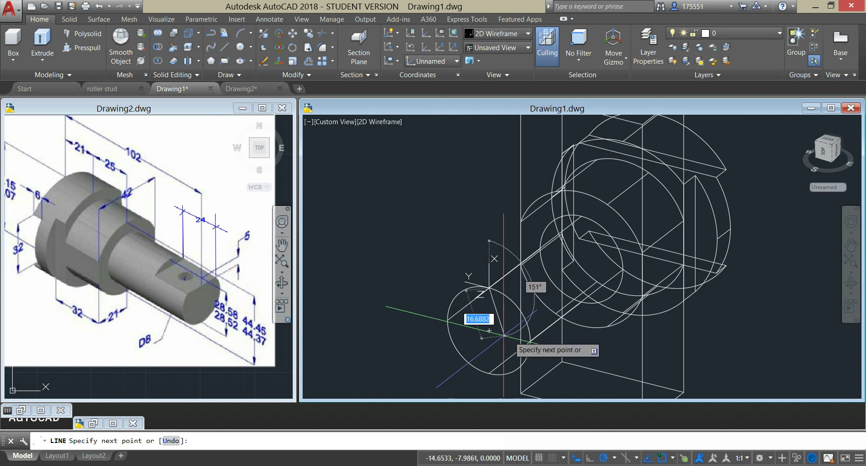
left_click(490, 331)
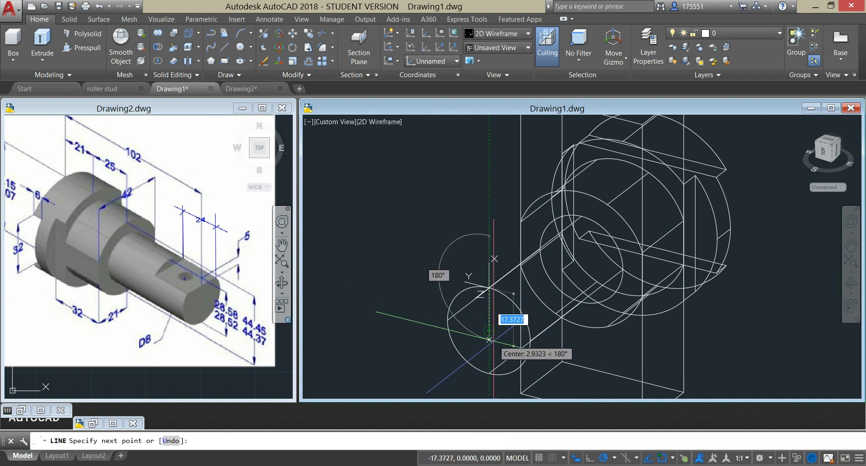
type("5")
key("Return")
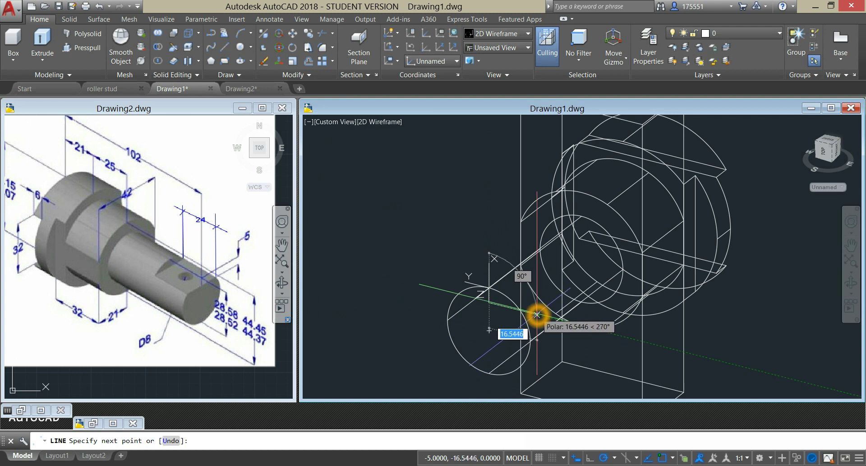
left_click(536, 314)
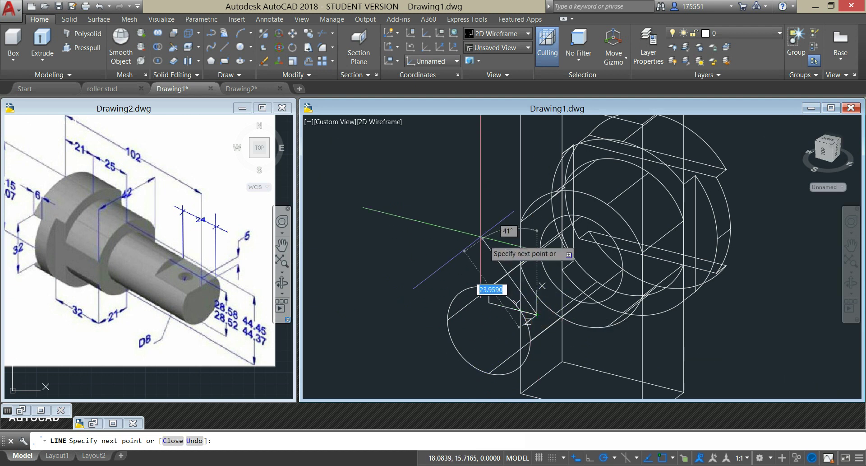
right_click(460, 217)
left_click(467, 221)
Copy the horizontal line from its outer end to its inner end so the pair spans the whole end face
left_click(534, 314)
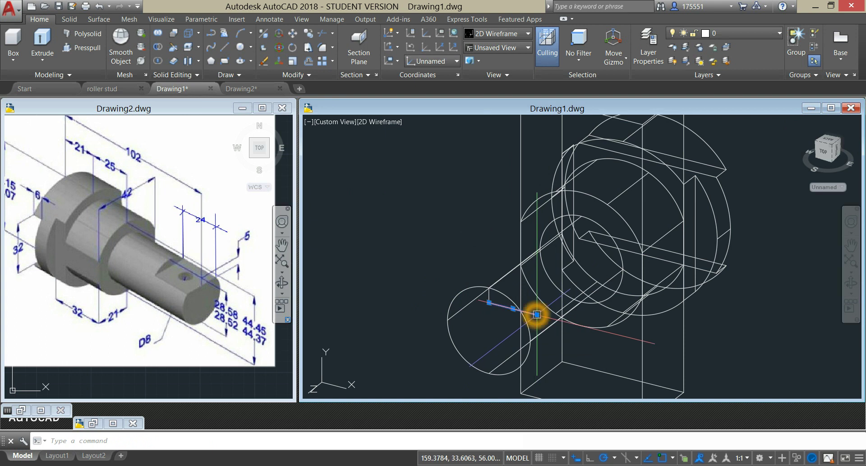
right_click(419, 212)
left_click(453, 295)
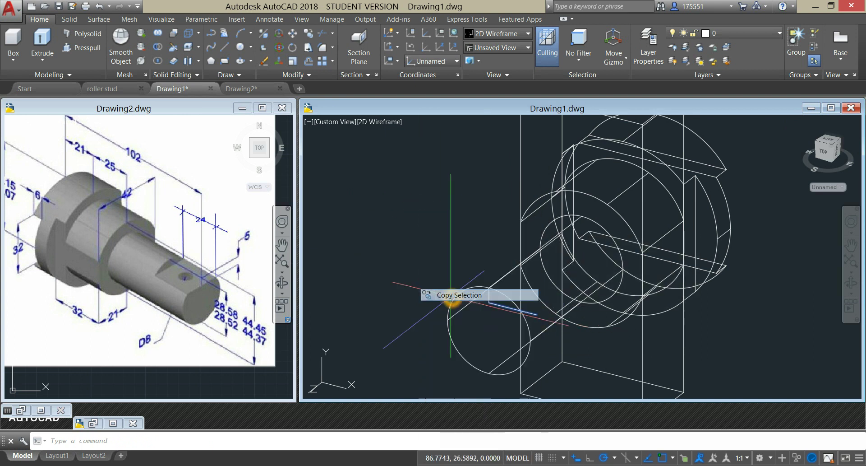
left_click(536, 312)
left_click(485, 301)
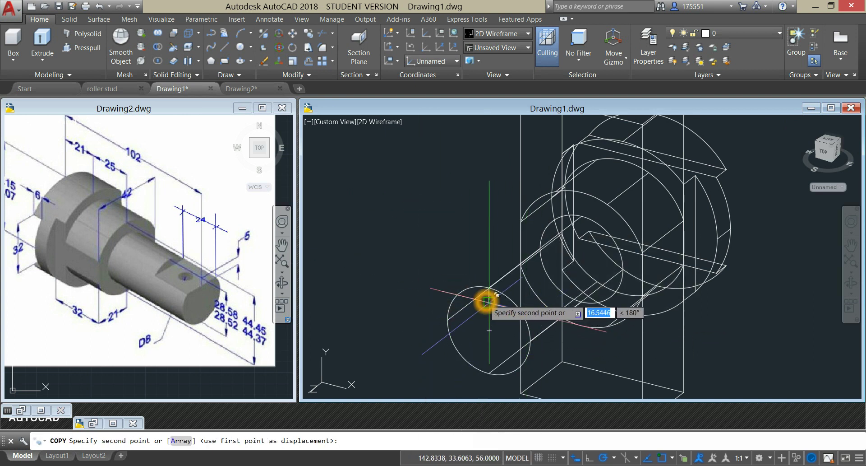
right_click(468, 240)
left_click(482, 245)
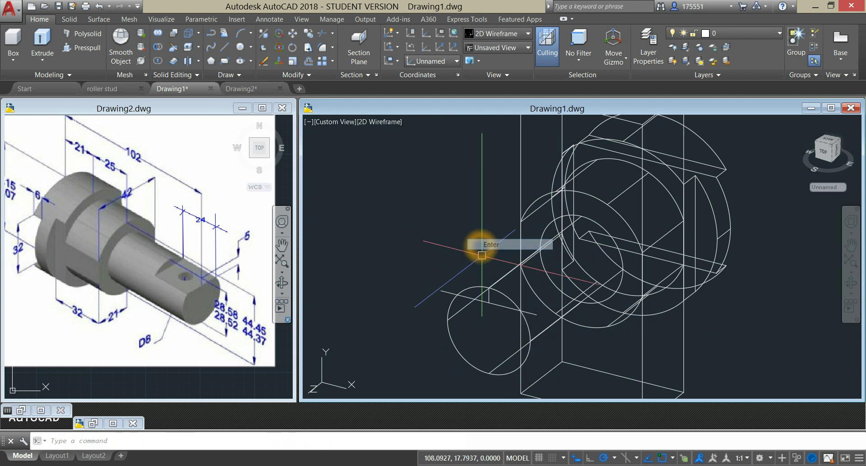
Delete the short vertical guide line on the end face and set the visual style back to Conceptual
left_click(490, 296)
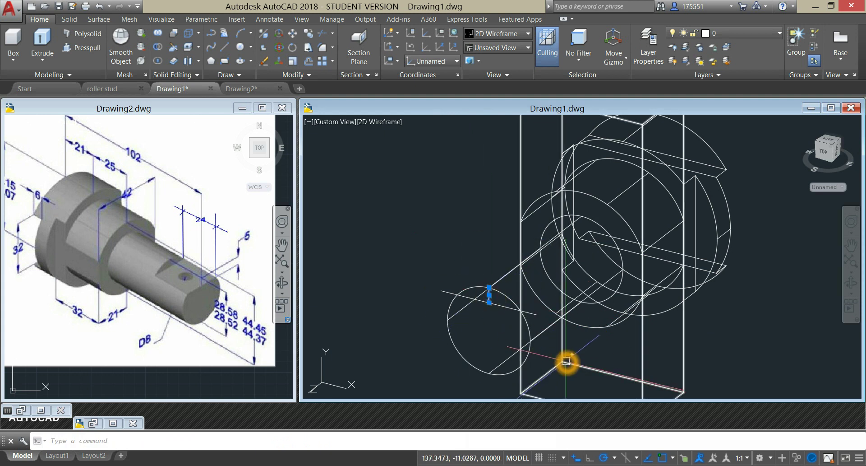
key("Delete")
left_click(380, 123)
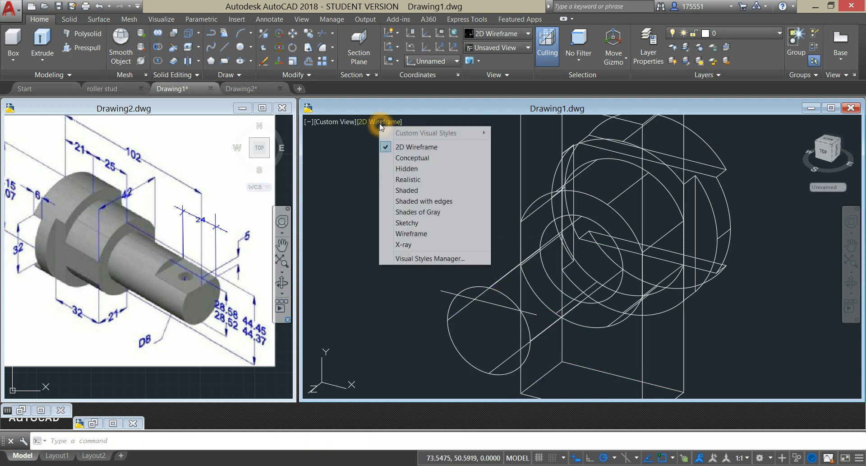
left_click(420, 158)
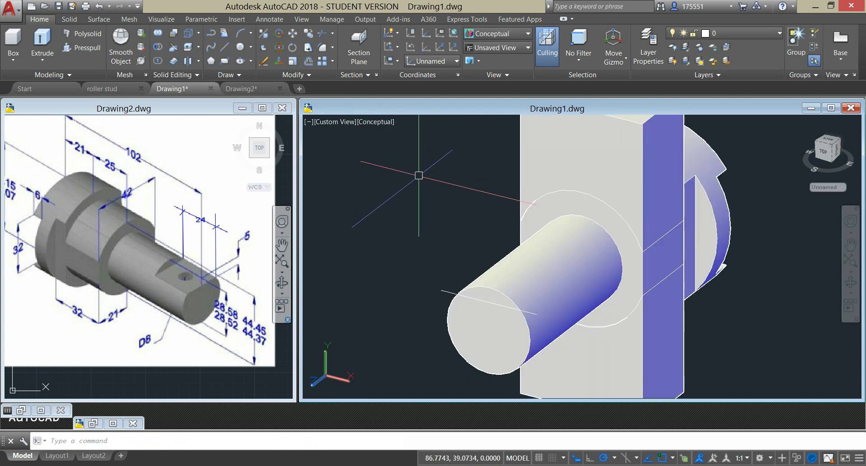
Presspull the end-face segment above the horizontal lines 24 back along the shaft to cut the flat
middle_click_drag(421, 185, 514, 189, "shift")
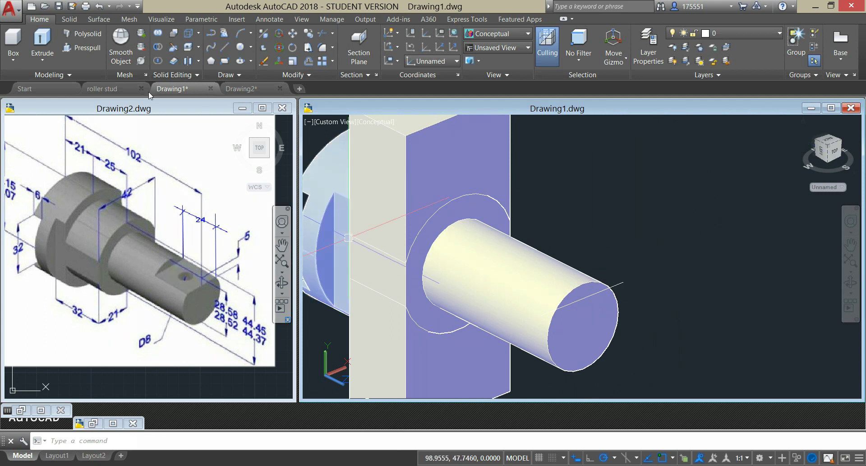
left_click(90, 51)
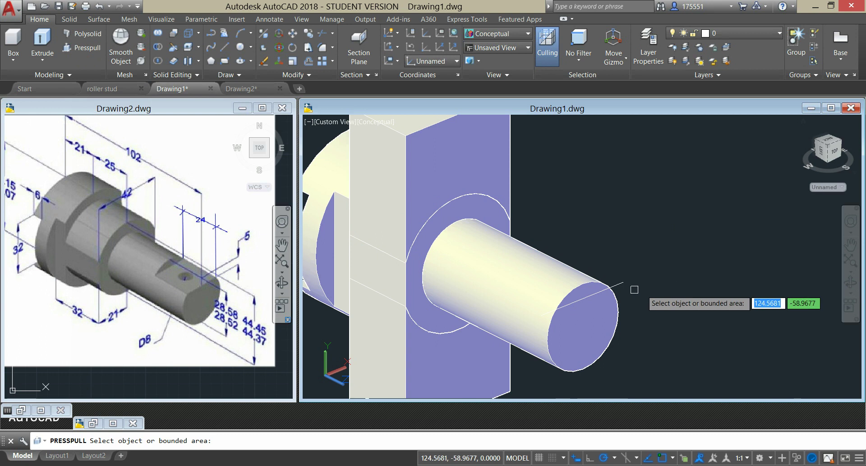
left_click(586, 290)
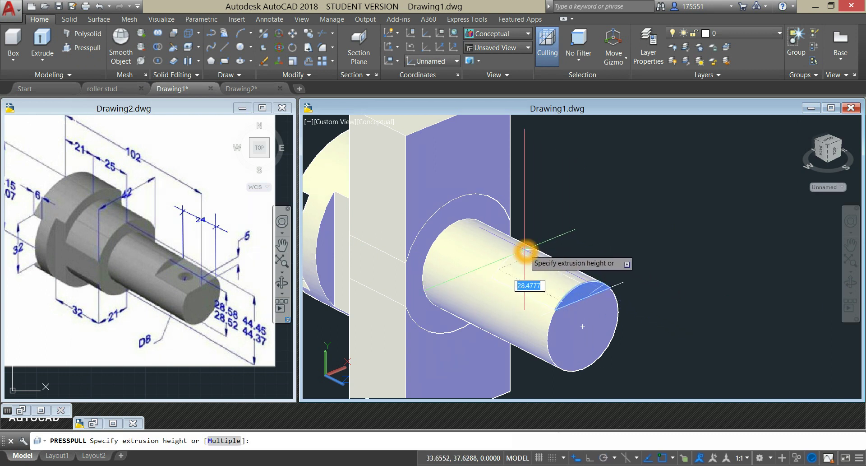
type("2")
key("Return")
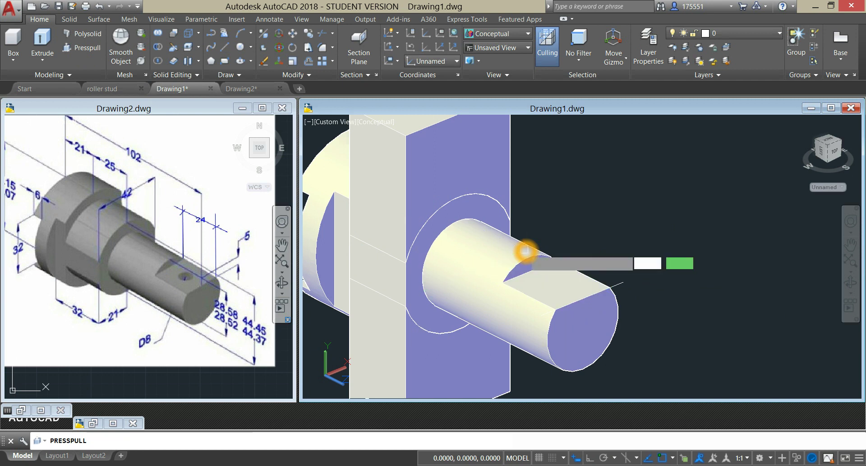
key("Escape")
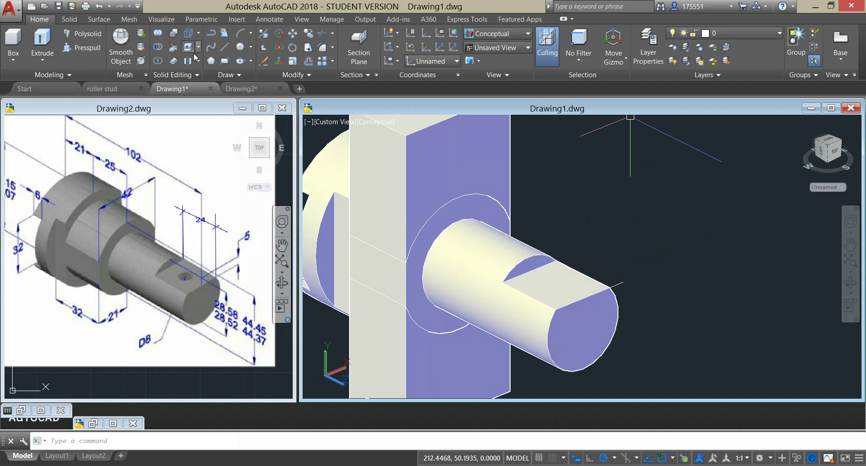
Draw a diagonal guide line between opposite corners of the new flat
left_click(225, 48)
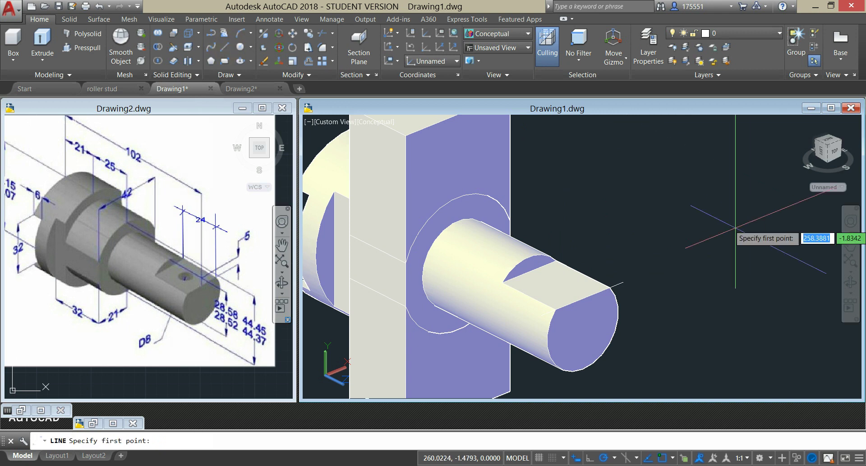
left_click(559, 265)
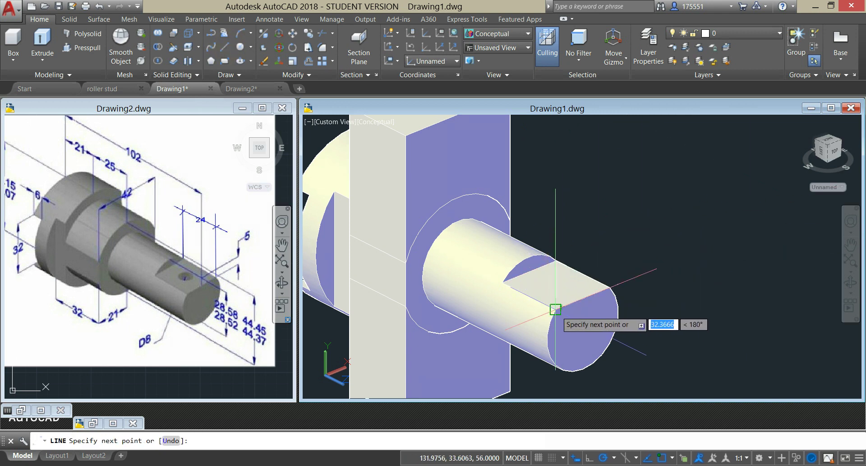
left_click(556, 296)
right_click(609, 233)
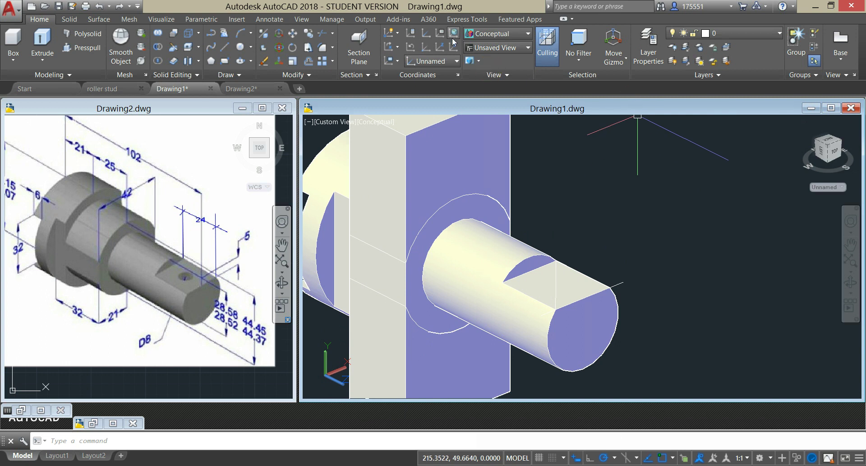
Define a UCS by Z-axis vector beside the shaft, with Z pointing straight up, perpendicular to the flat
left_click(444, 50)
left_click(660, 248)
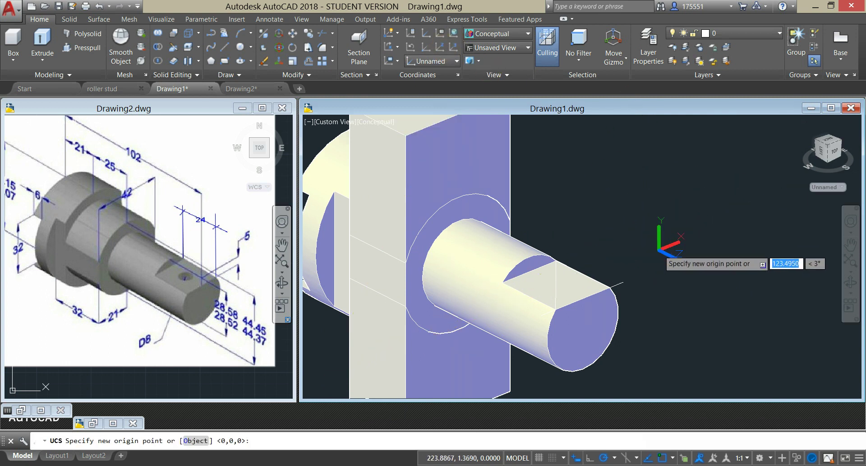
left_click(659, 153)
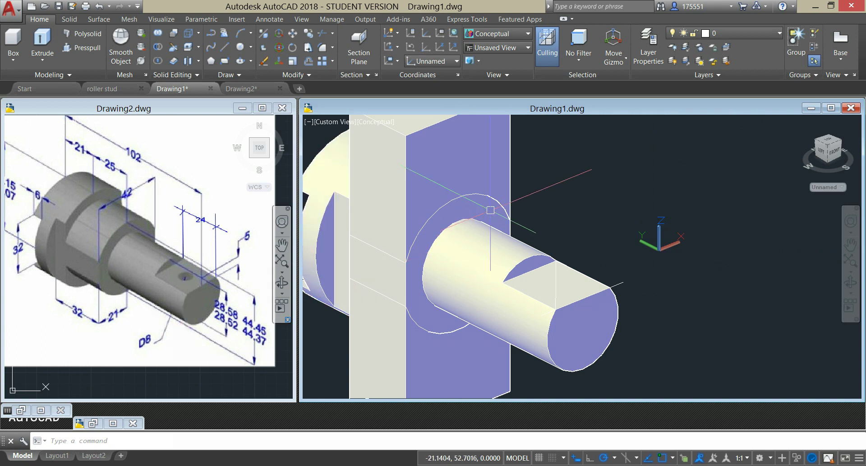
Draw a circle of diameter 8 on the flat, centred at the diagonal's midpoint, and erase the diagonal
left_click(241, 48)
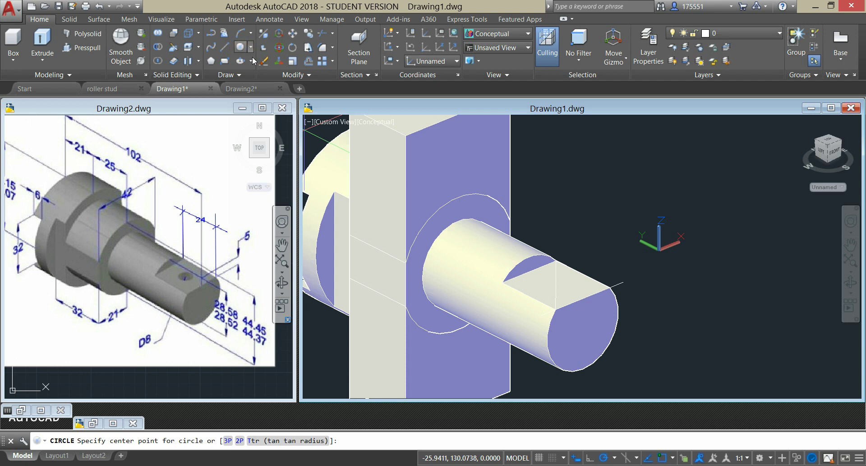
left_click(554, 285)
left_click(555, 285)
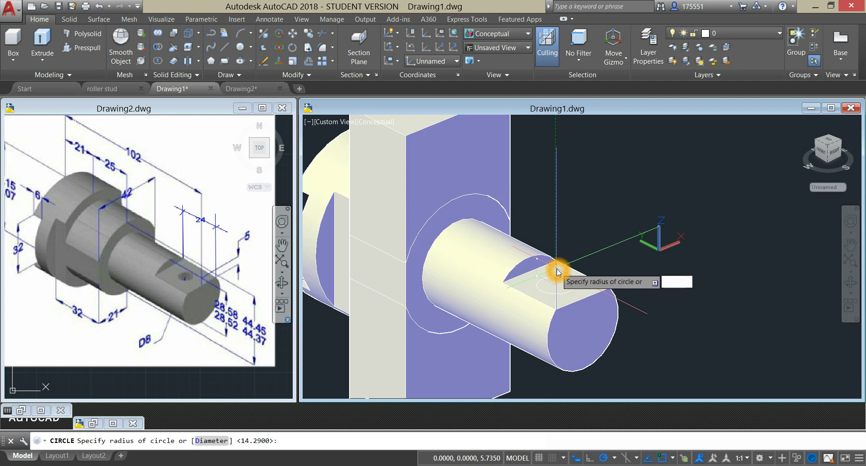
type("d")
key("Return")
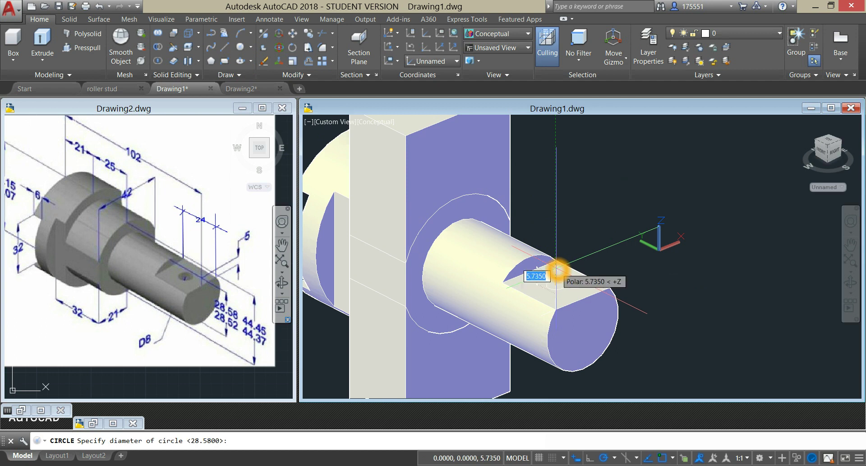
type("8")
key("Return")
left_click(559, 280)
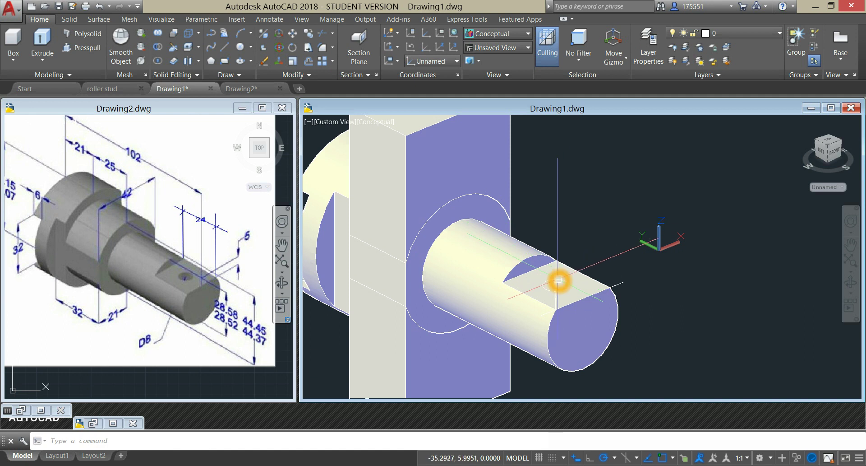
left_click(566, 291)
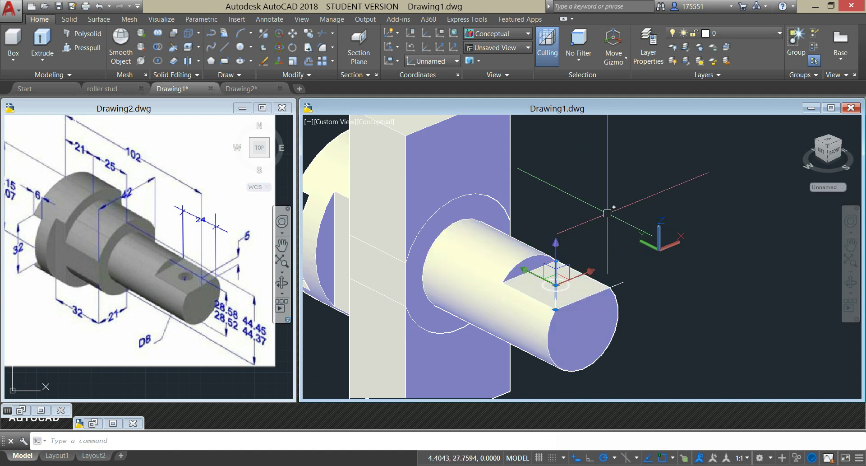
left_click(593, 201)
Extrude the circle on the flat downward until it passes out below the shaft
left_click(566, 285)
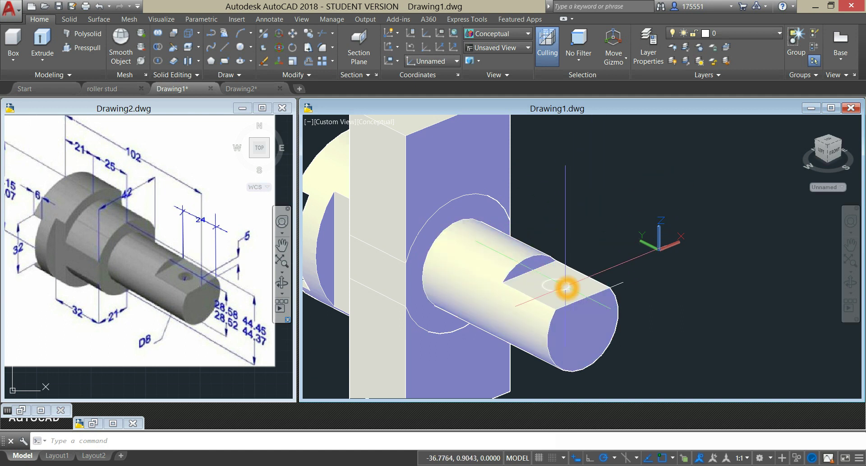
left_click(42, 42)
left_click(567, 336)
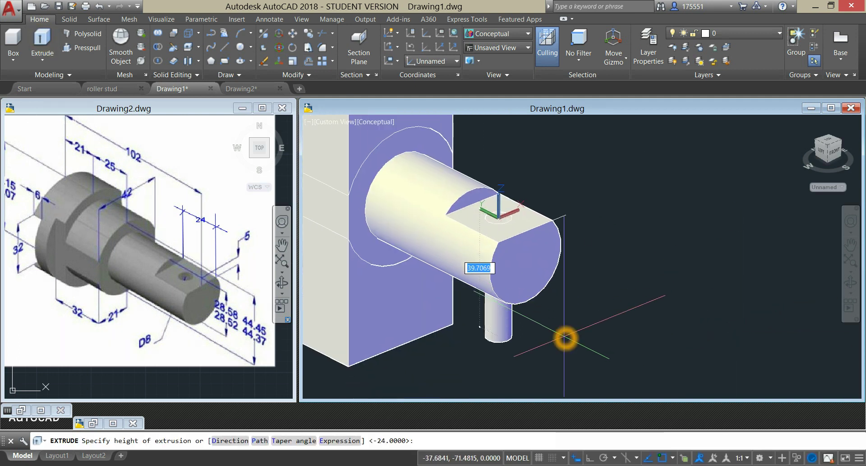
Subtract the extruded diameter 8 cylinder from the small shaft to cut the through hole in the flat
left_click(159, 51)
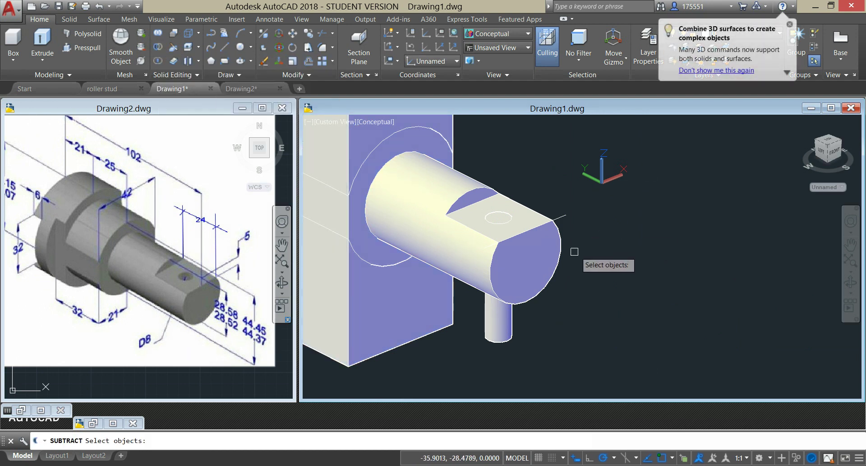
left_click(558, 253)
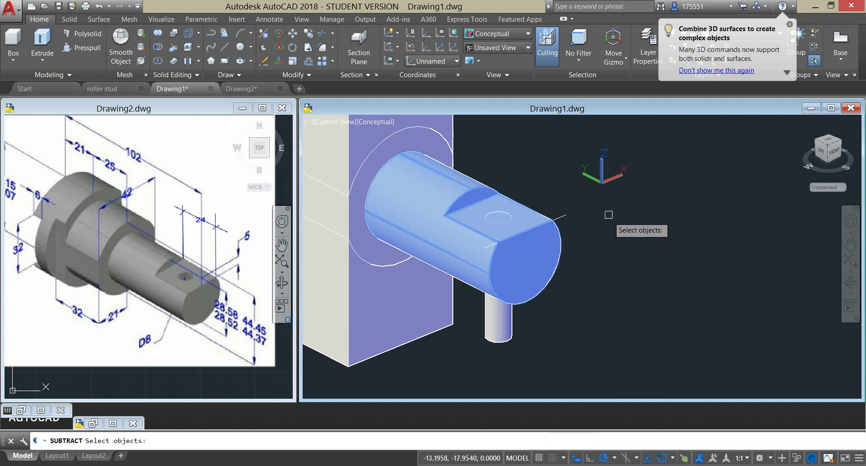
key("Return")
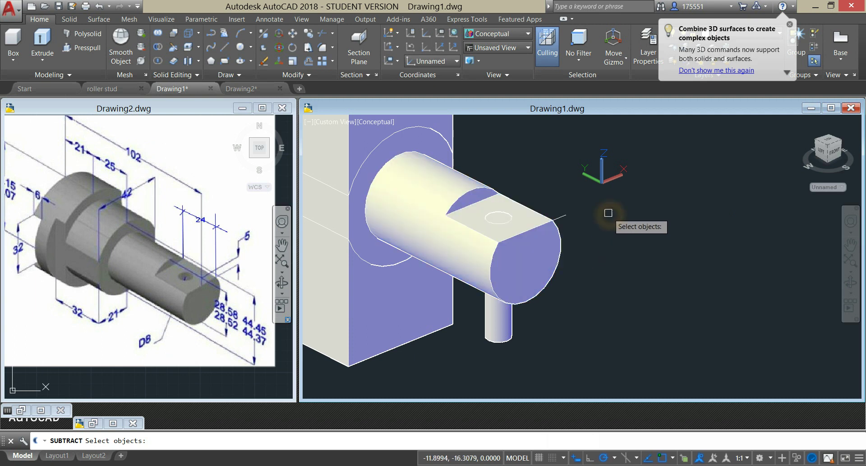
left_click(511, 333)
key("Return")
scroll(596, 253, "down", 5)
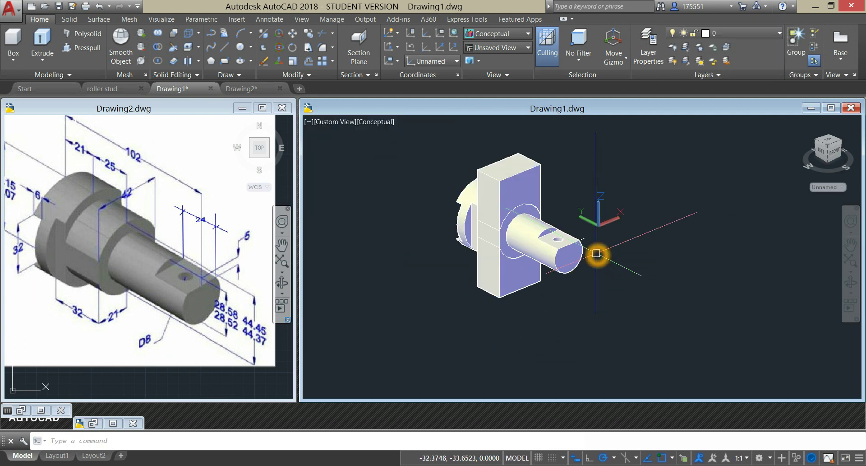
Delete the large rectangular block surrounding the middle of the stud
scroll(597, 254, "up", 2)
left_click(510, 135)
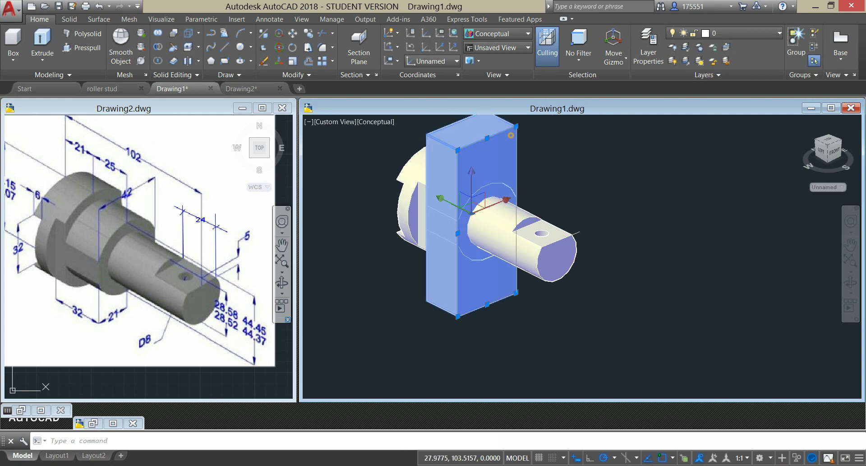
key("Delete")
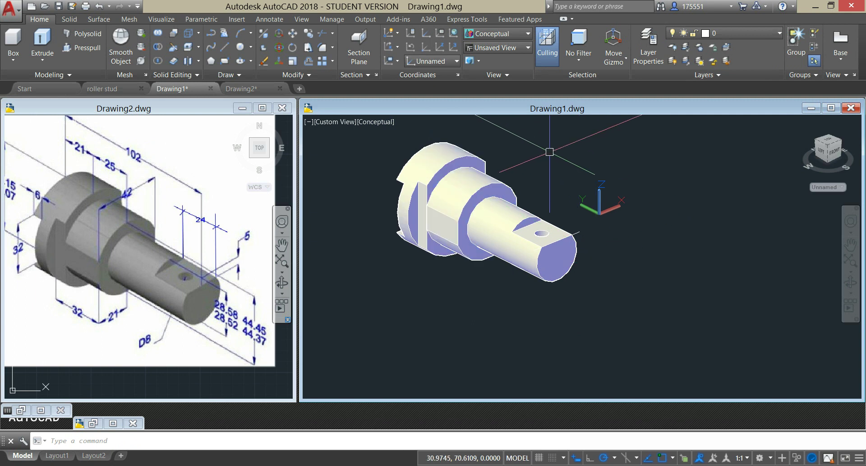
middle_click_drag(551, 155, 561, 204, "shift")
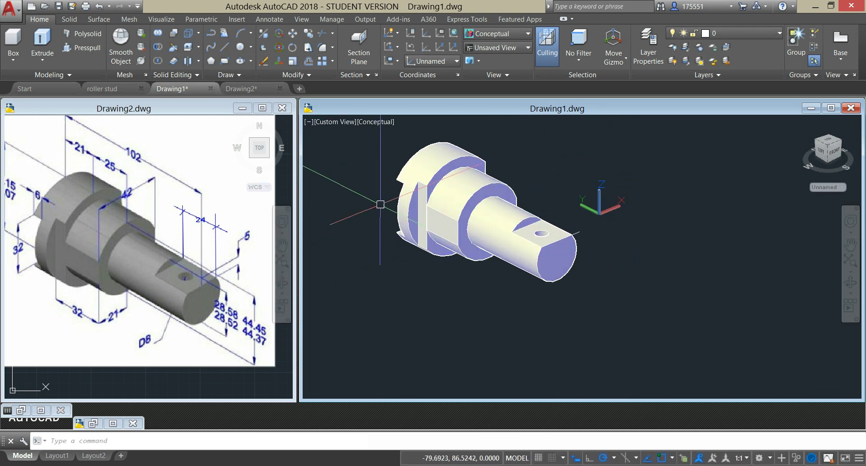
Unite the large head, the middle cylinder and the small shaft into one solid with Union
left_click(160, 35)
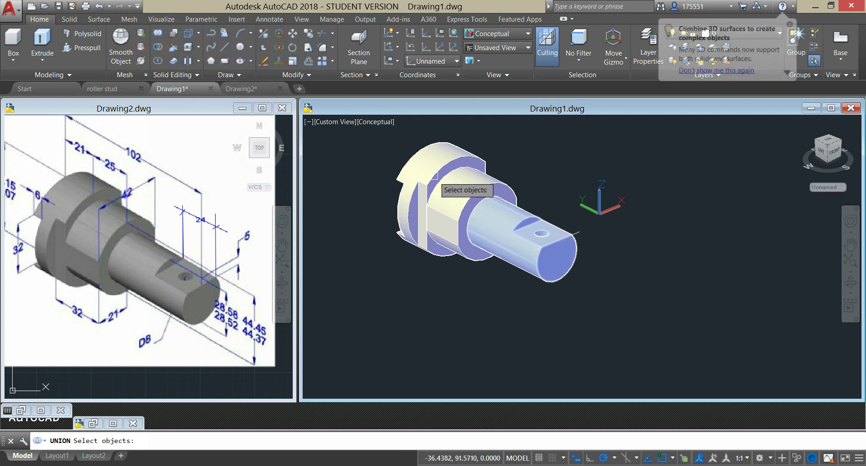
left_click(431, 174)
left_click(451, 193)
left_click(504, 224)
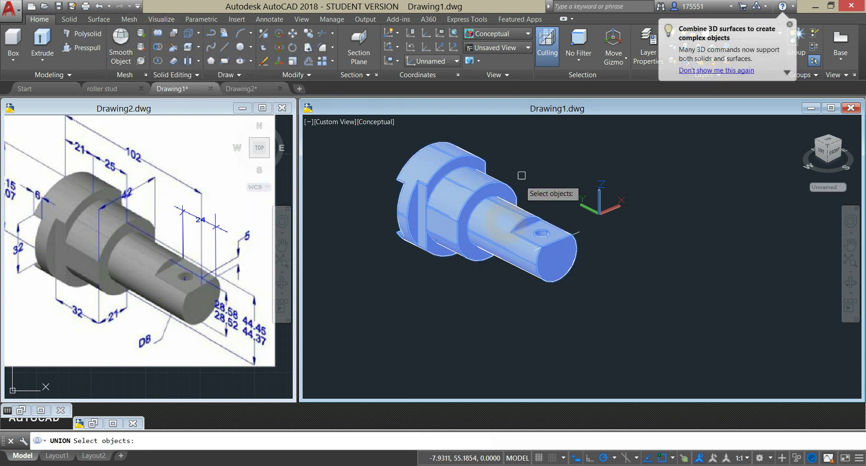
right_click(527, 164)
Move the united stud away from the leftover construction line beside the small shaft
left_click(486, 185)
right_click(549, 147)
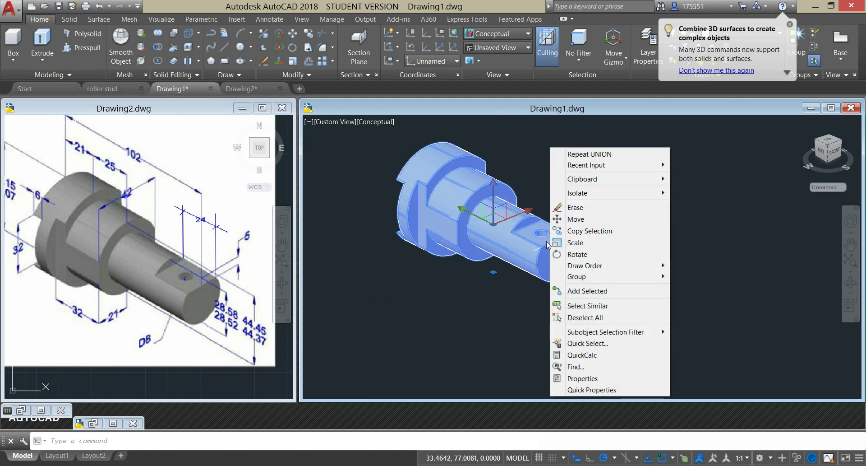
left_click(575, 219)
left_click(535, 284)
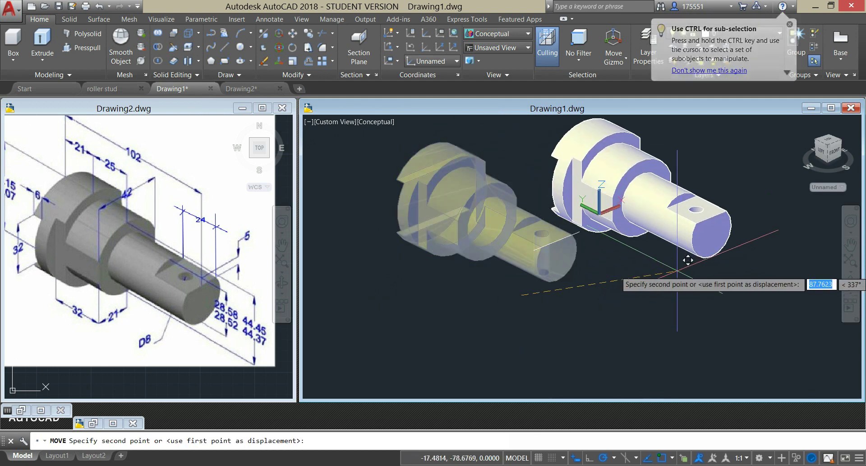
left_click(695, 257)
Erase the leftover construction line lying beside the moved stud
left_click(527, 230)
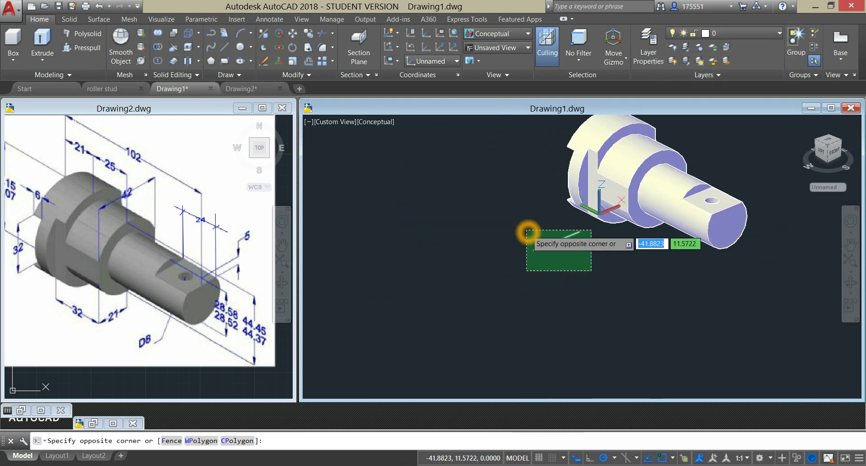
left_click(545, 266)
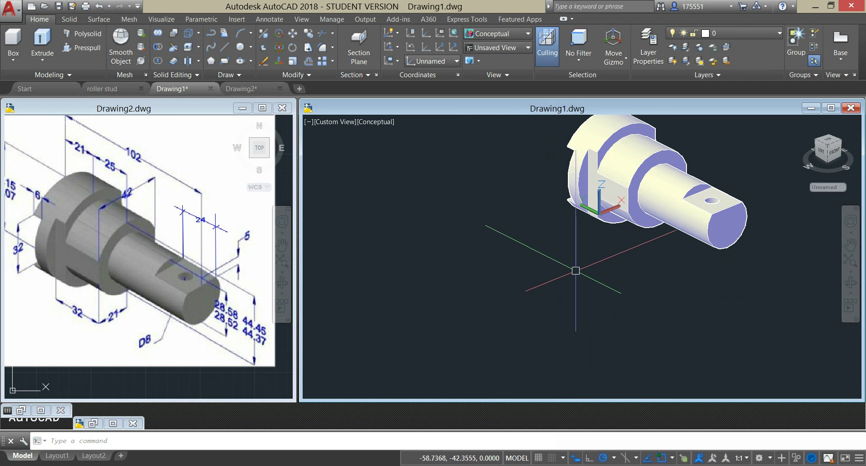
middle_click_drag(575, 270, 390, 302)
left_click(528, 301)
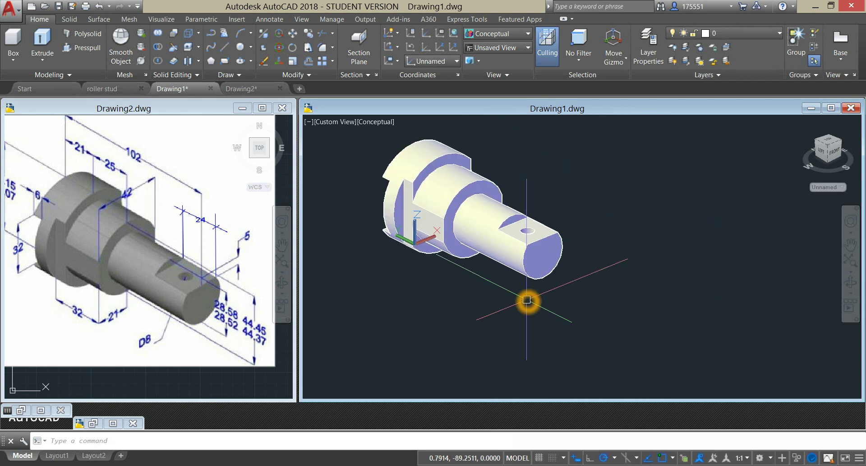
Open the Materials Browser with the MATERIALS command and apply the Flaked Reflective - Beige metallic paint to the stud
type("MAT")
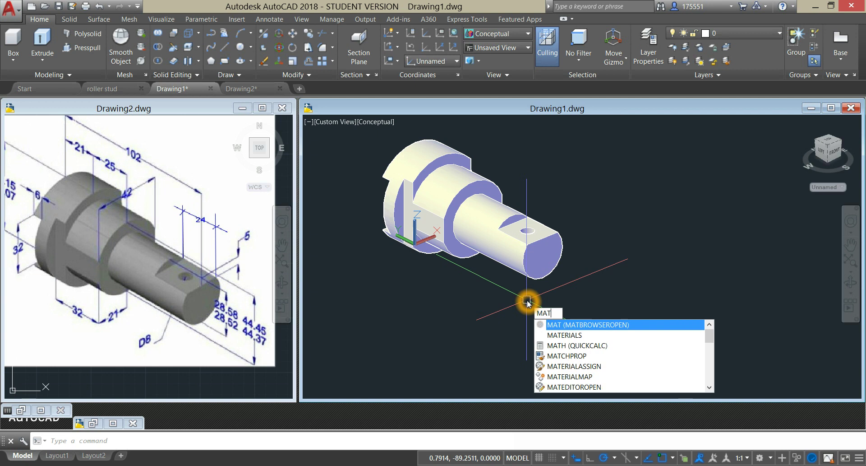
type("ERIALS")
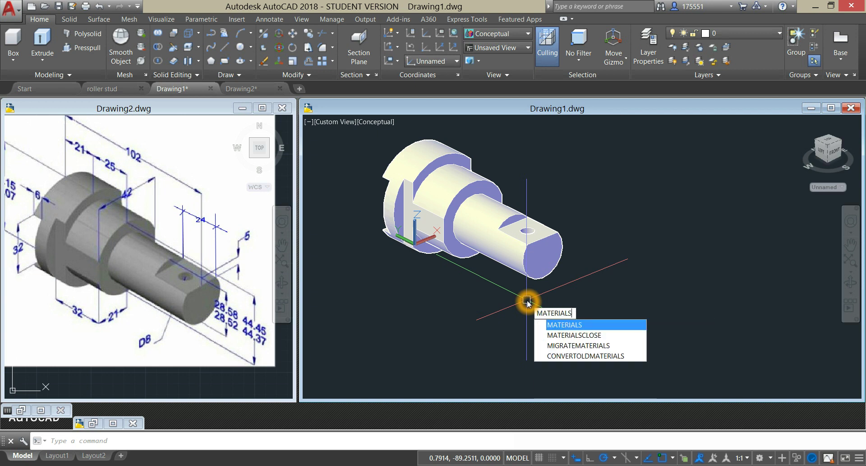
key("Return")
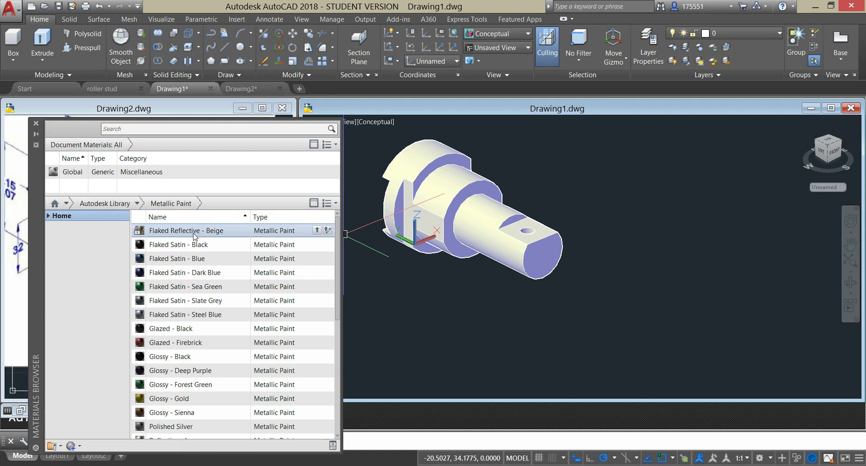
left_click_drag(194, 234, 452, 208)
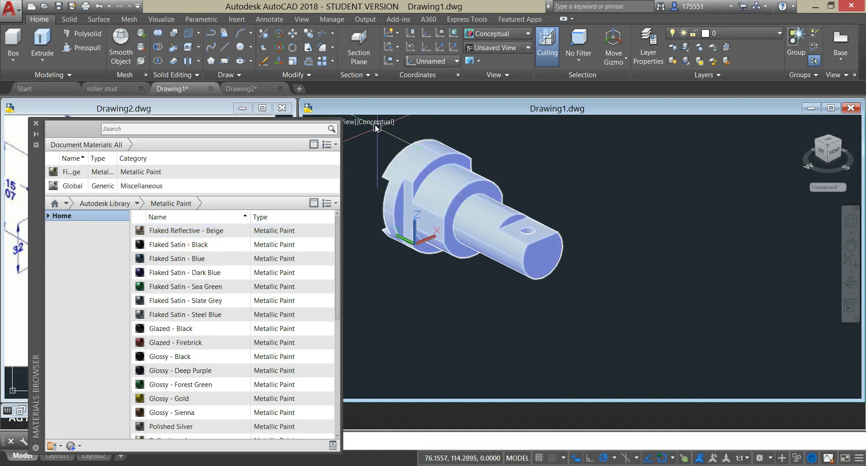
Set the model's visual style to Realistic, close the Materials Browser and view the finished stud from another angle
left_click(377, 122)
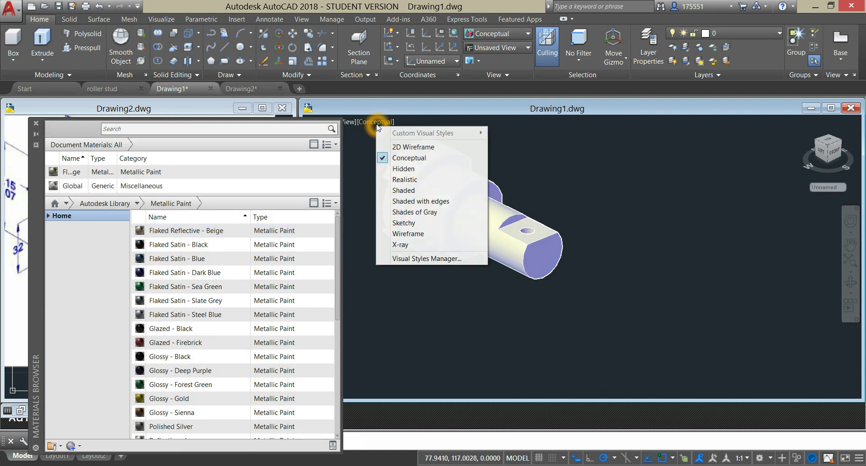
left_click(415, 177)
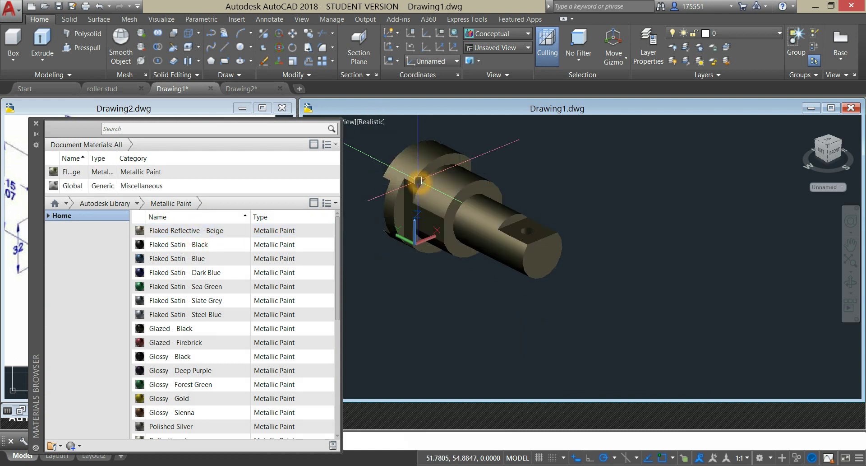
left_click(36, 124)
scroll(584, 198, "down", 2)
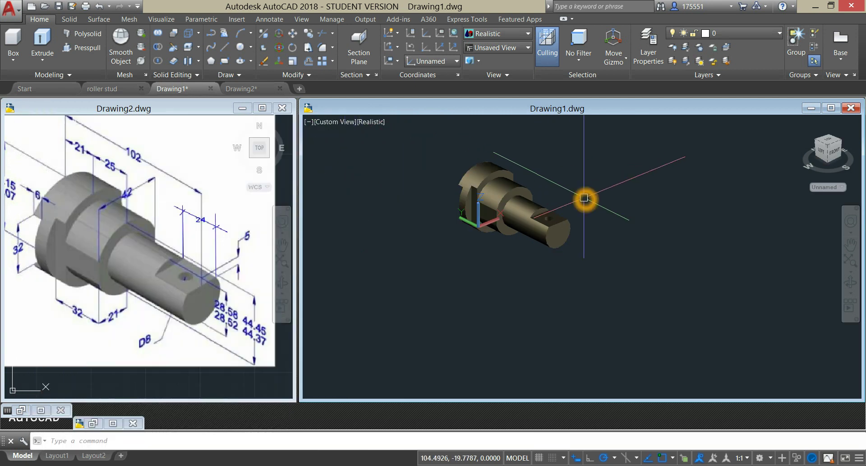
scroll(584, 198, "up", 3)
middle_click_drag(585, 198, 613, 192, "shift")
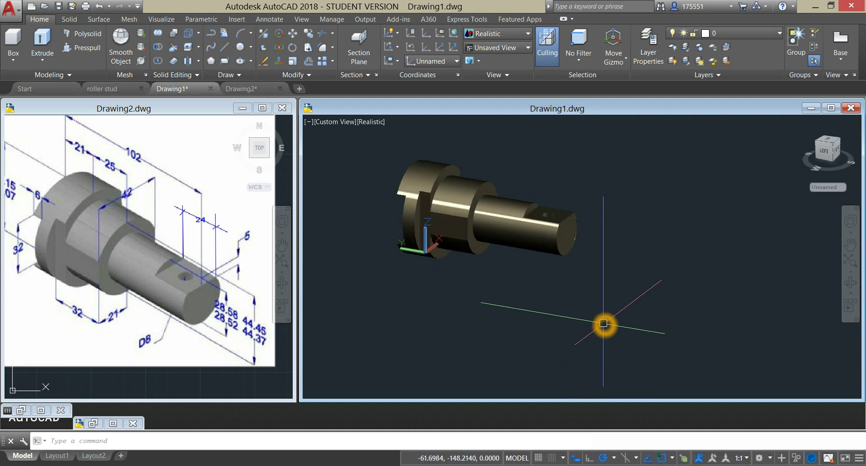